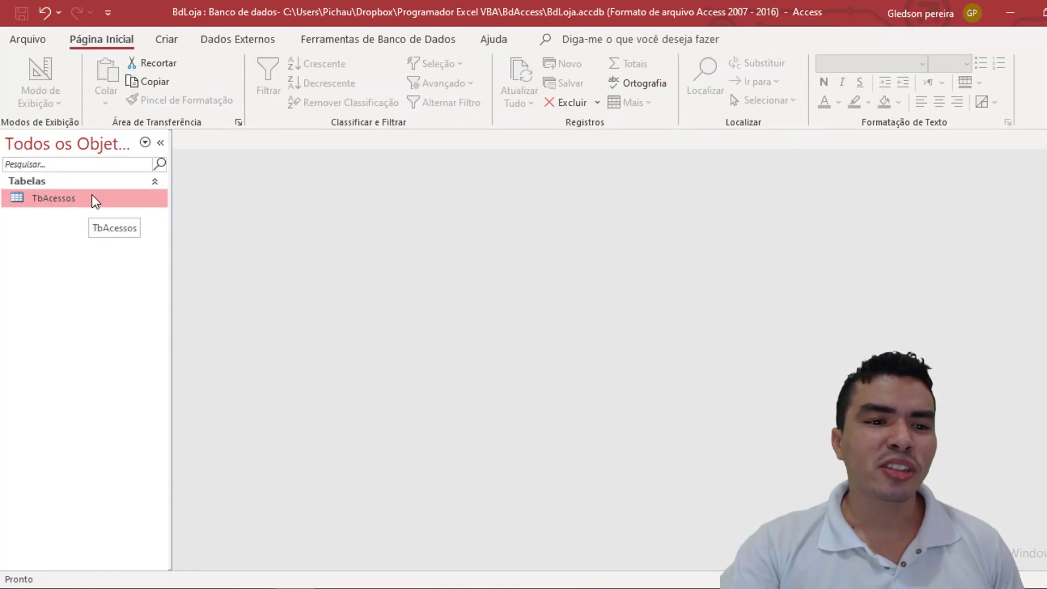
Step: Create a new Caixa de Diálogo Restrita form from Criar > Mais Formulários
click(168, 40)
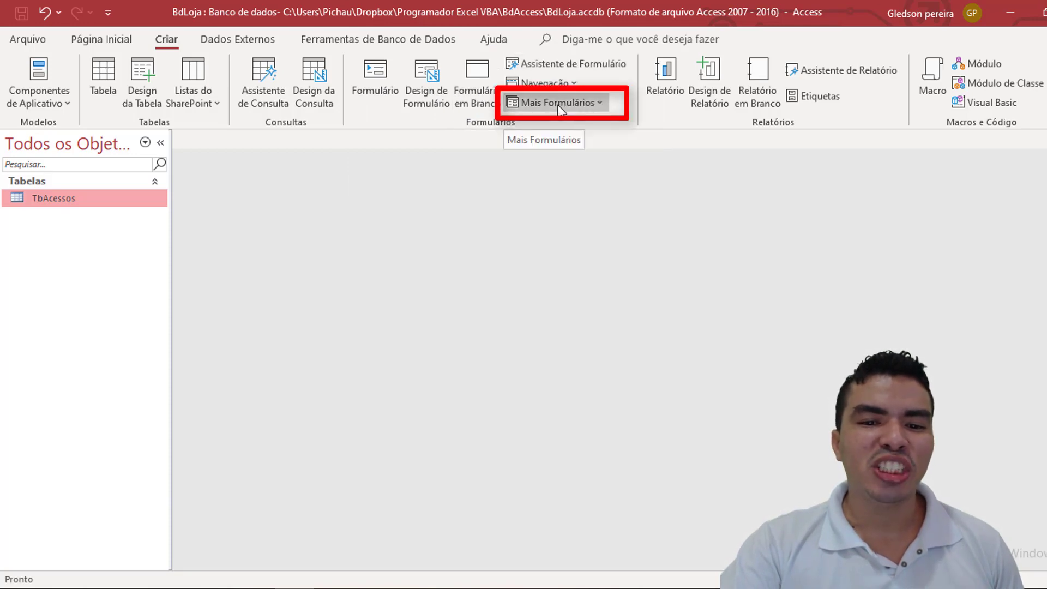
click(599, 102)
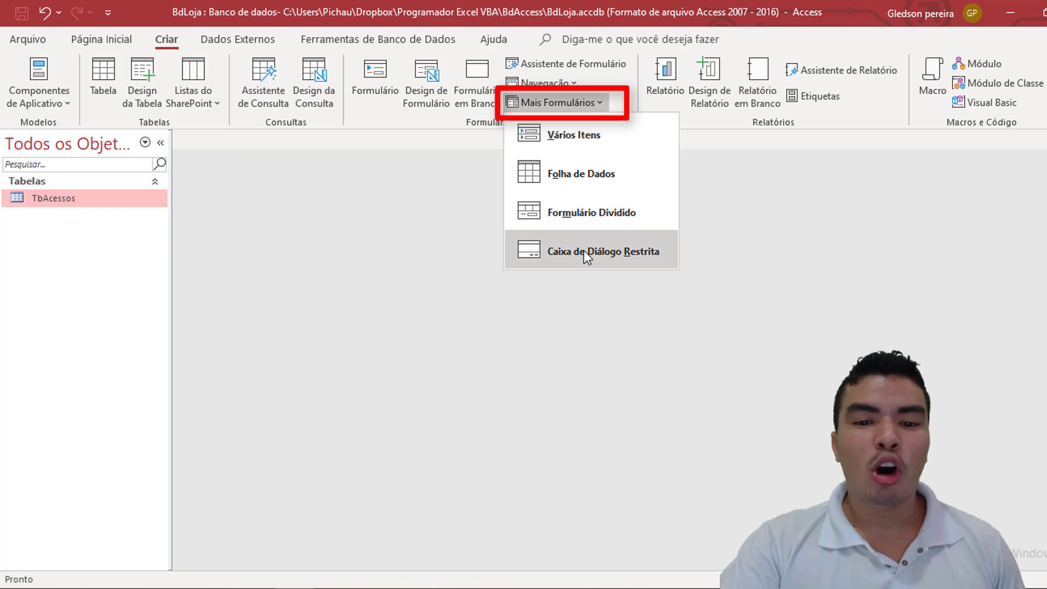
click(640, 254)
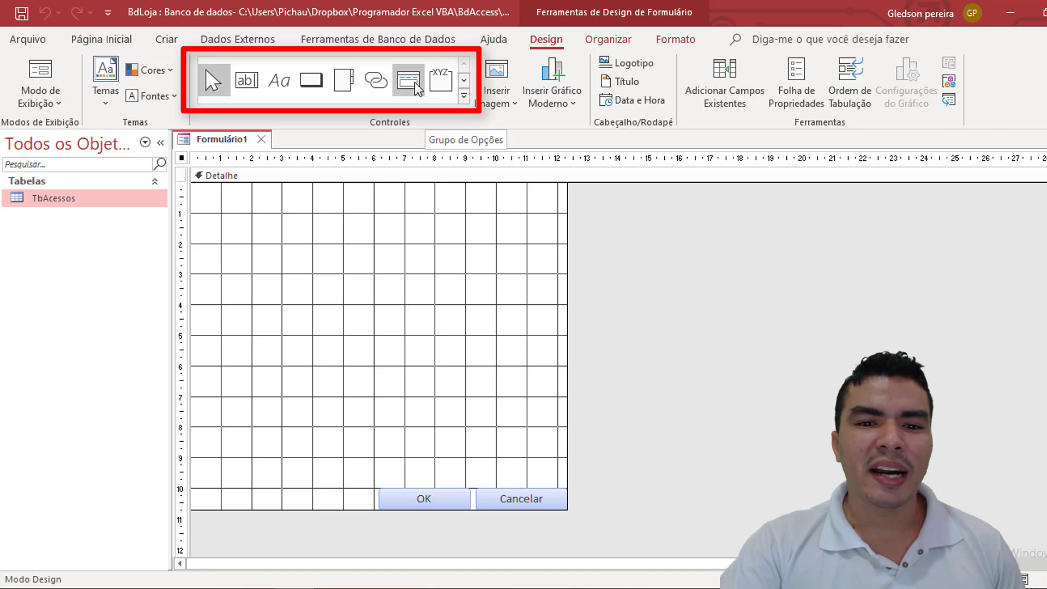
Step: Draw an option group frame across the form's upper area, skipping the wizard
click(443, 88)
drag(193, 208, 552, 355)
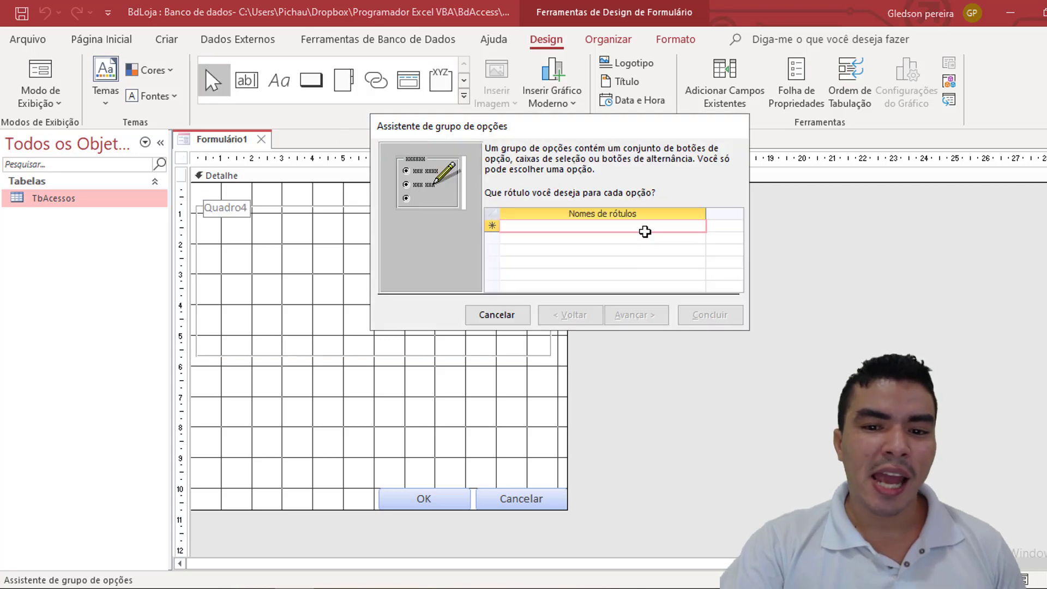
click(495, 315)
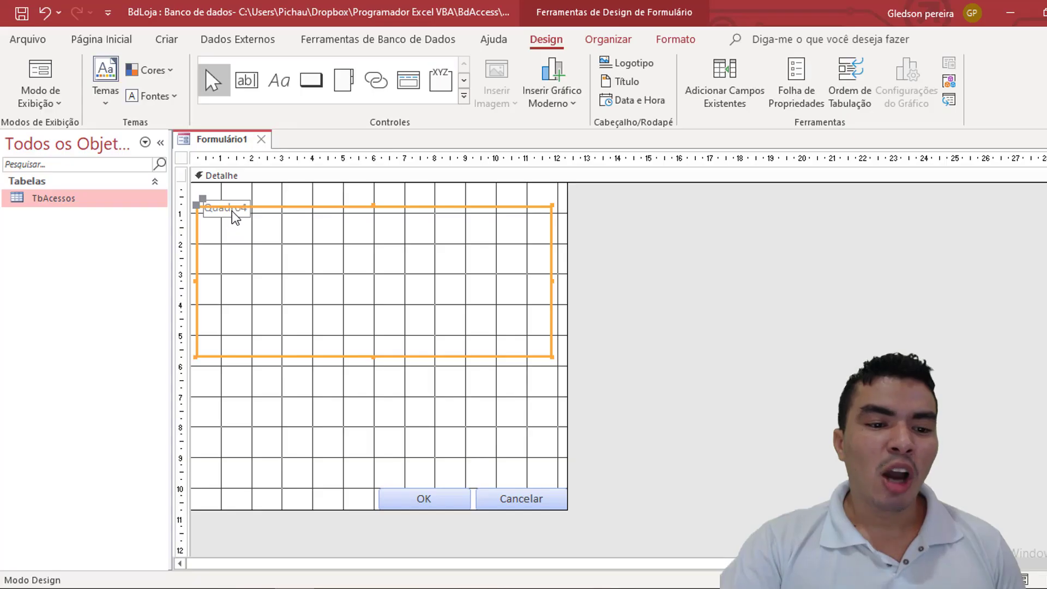
Step: Rename the frame's Quadro4 caption to Login
click(235, 211)
click(260, 205)
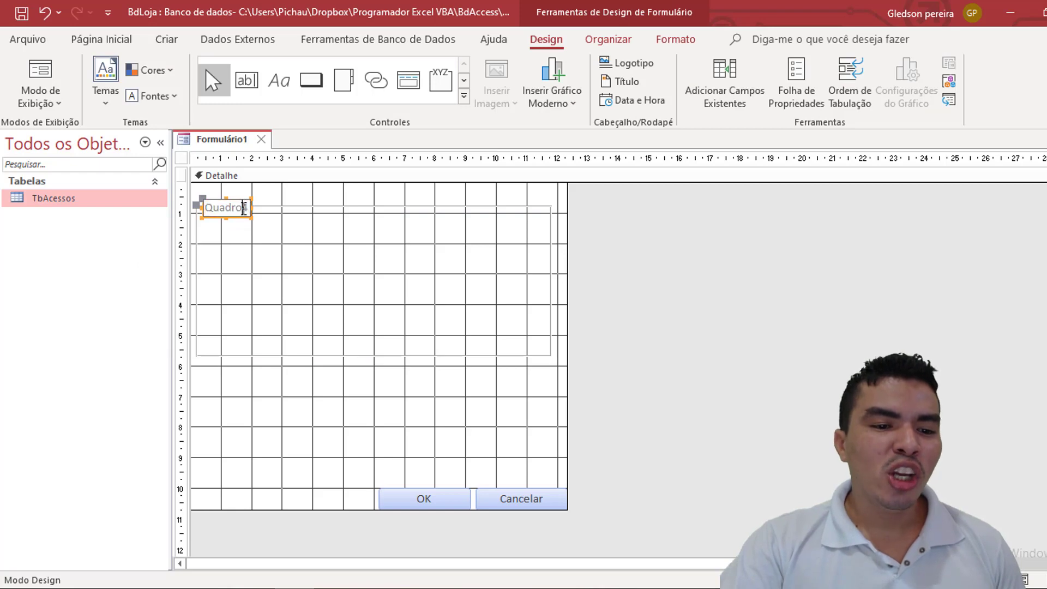
drag(243, 208, 204, 208)
text(Log)
text(in)
key(Delete)
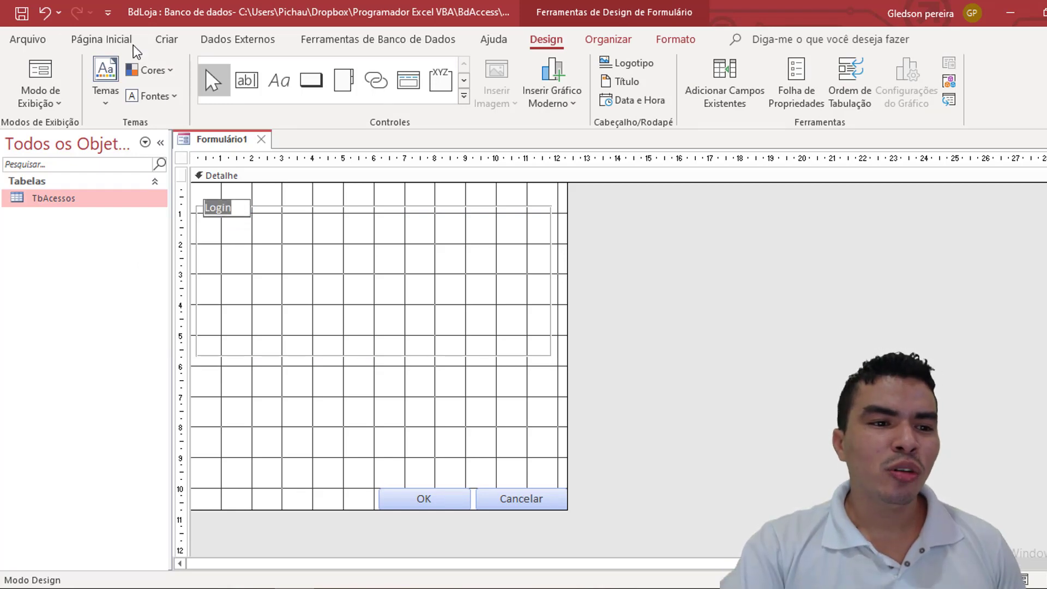
Step: Format the Login caption with red font, size 16, and centre alignment
click(95, 40)
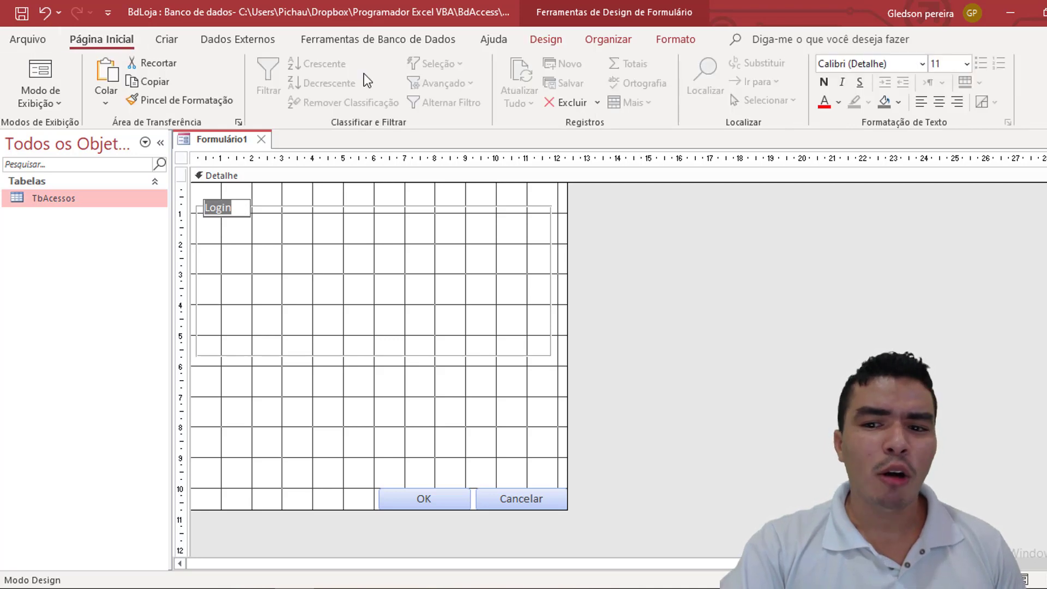
click(838, 102)
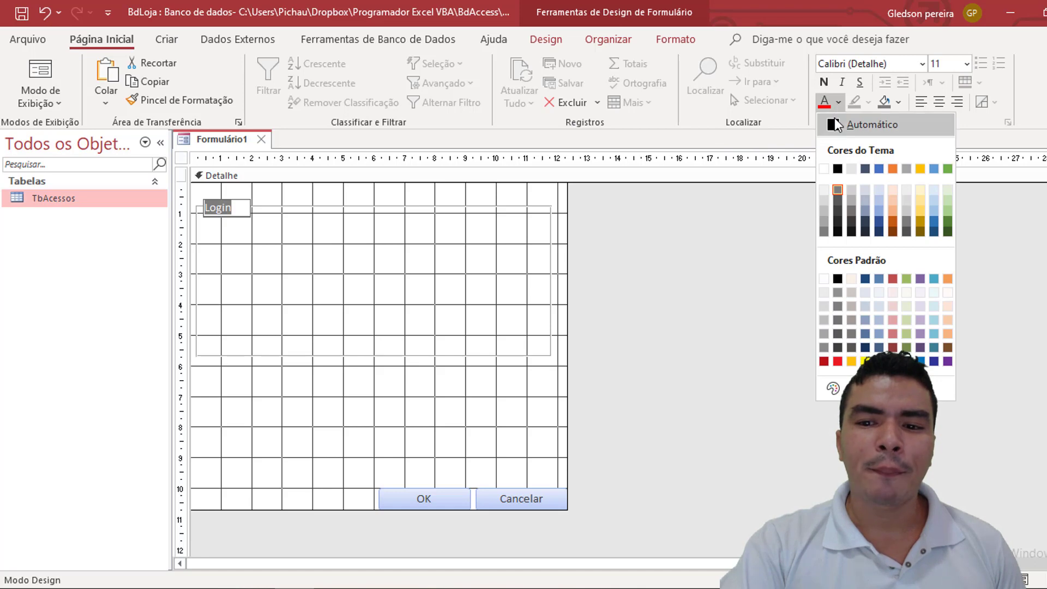
click(825, 103)
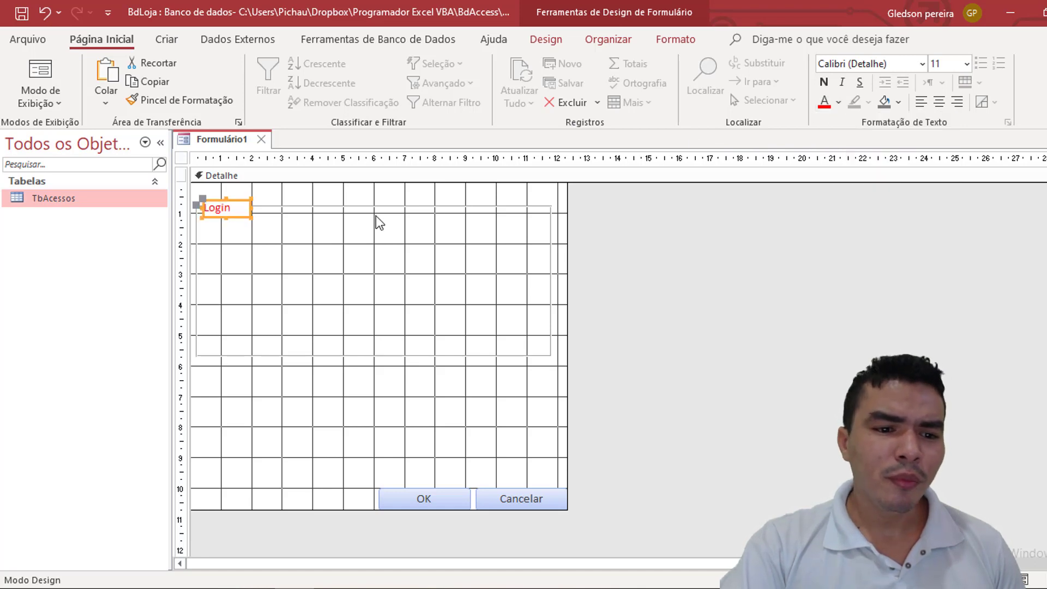
drag(232, 207, 203, 212)
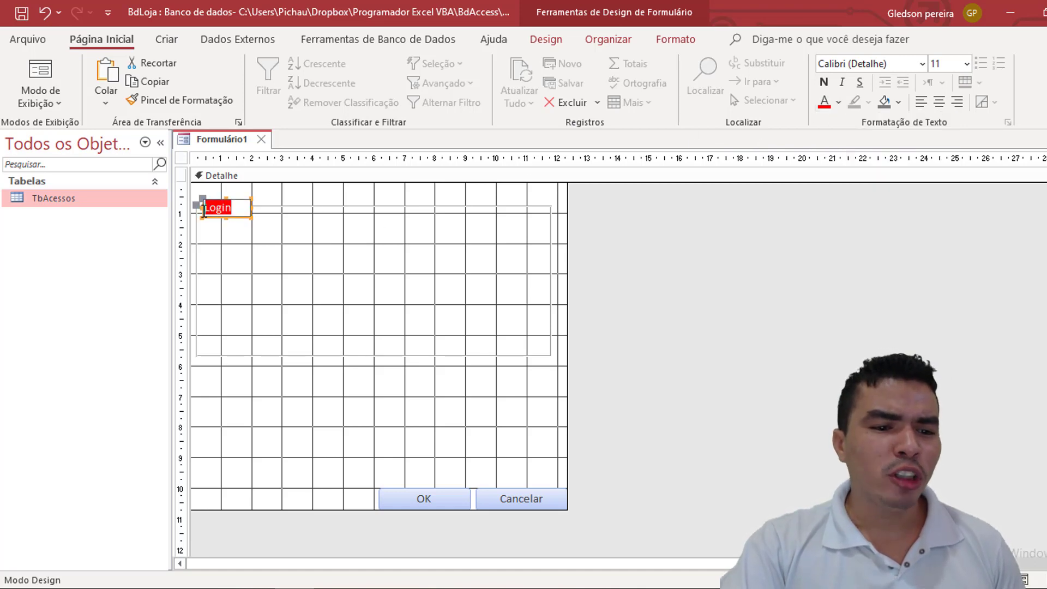
click(966, 65)
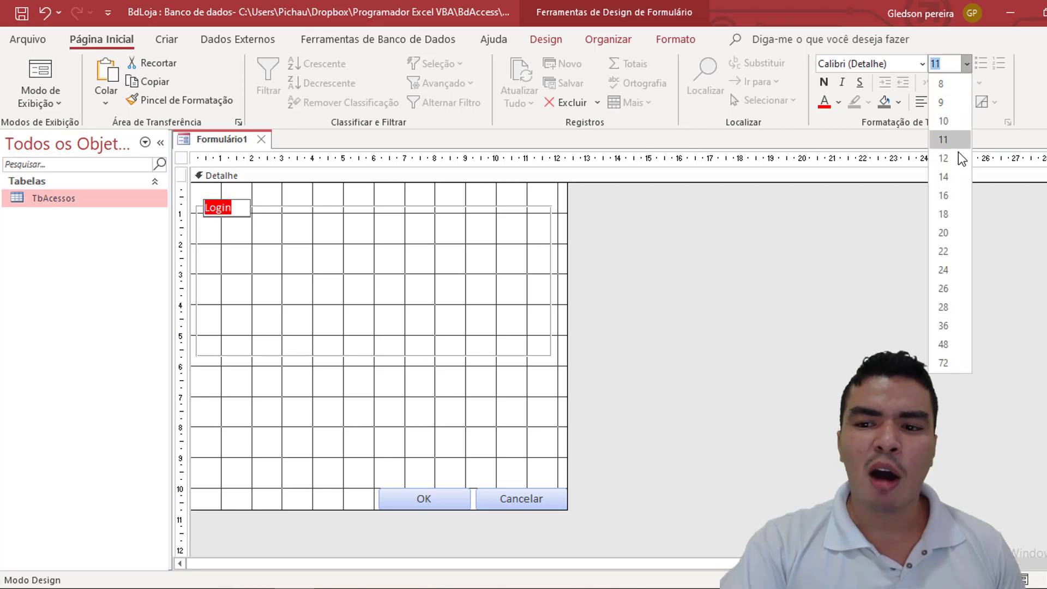
click(943, 195)
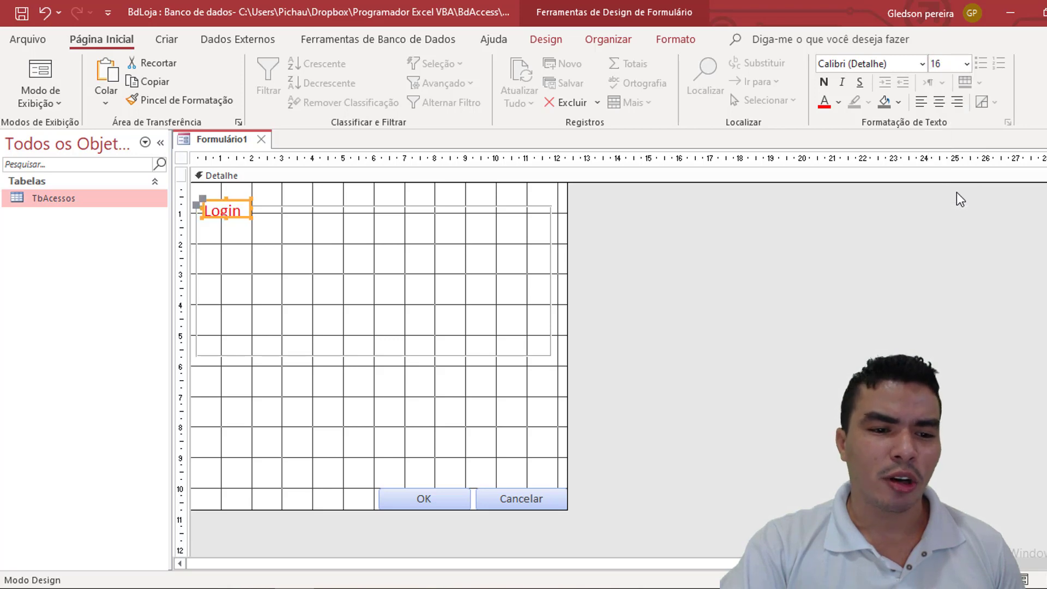
click(939, 102)
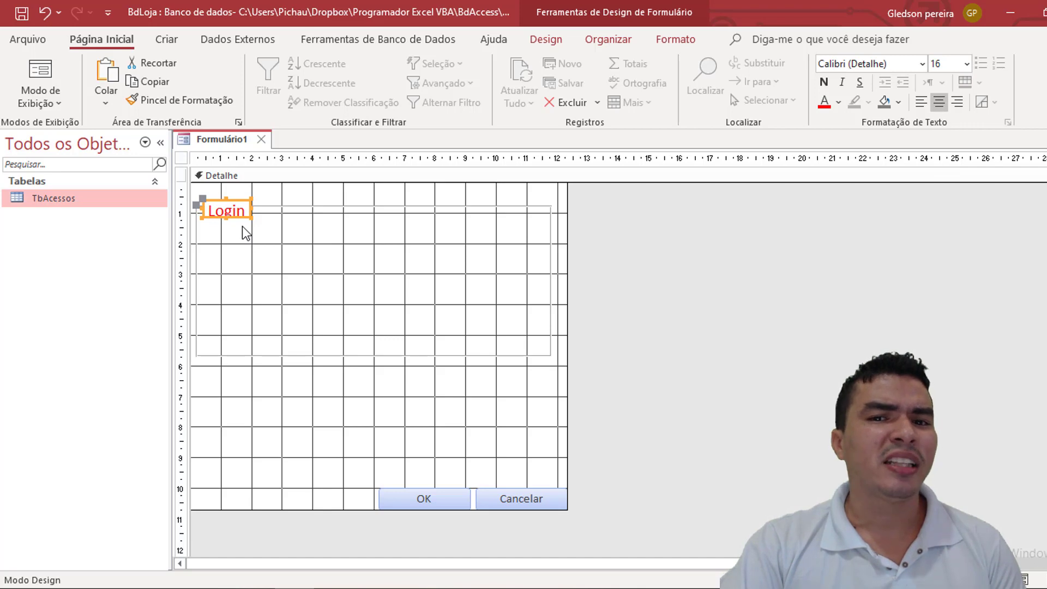
Step: Preview Formulário1 in Form view with F5, then close the running form
click(271, 254)
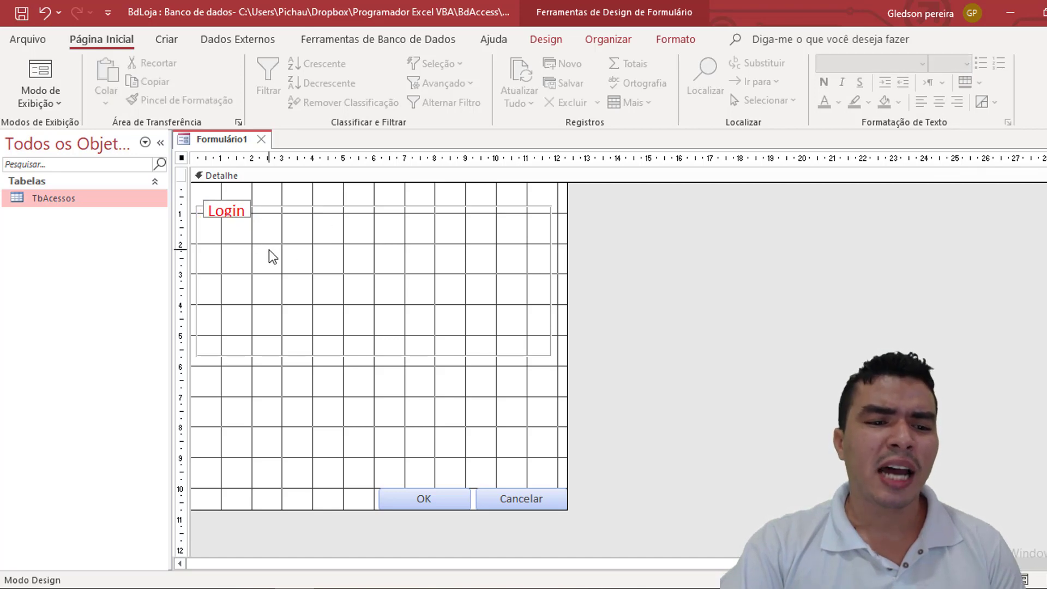
key(F5)
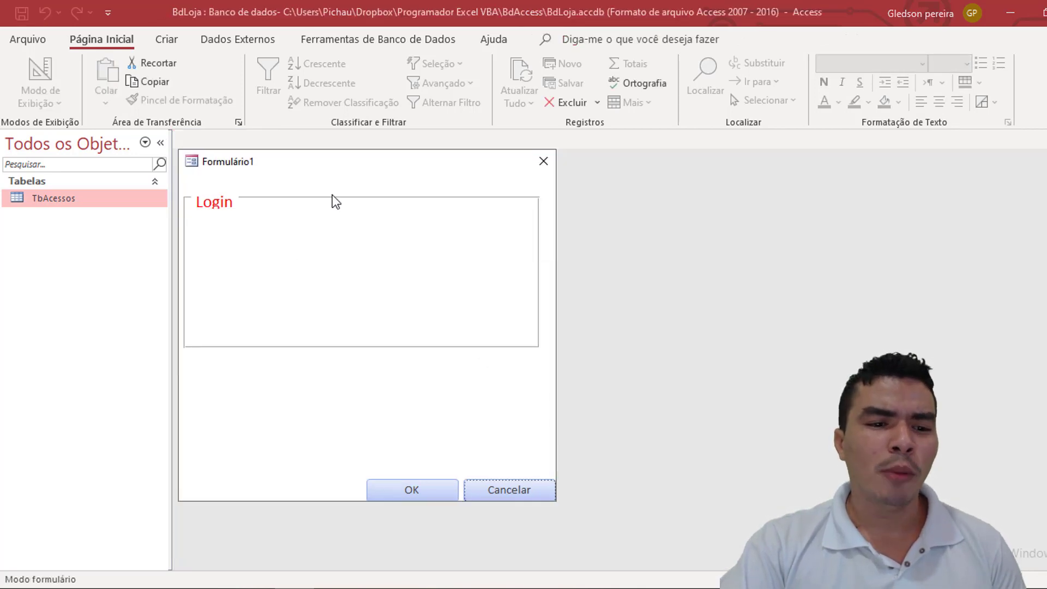
drag(322, 172, 518, 181)
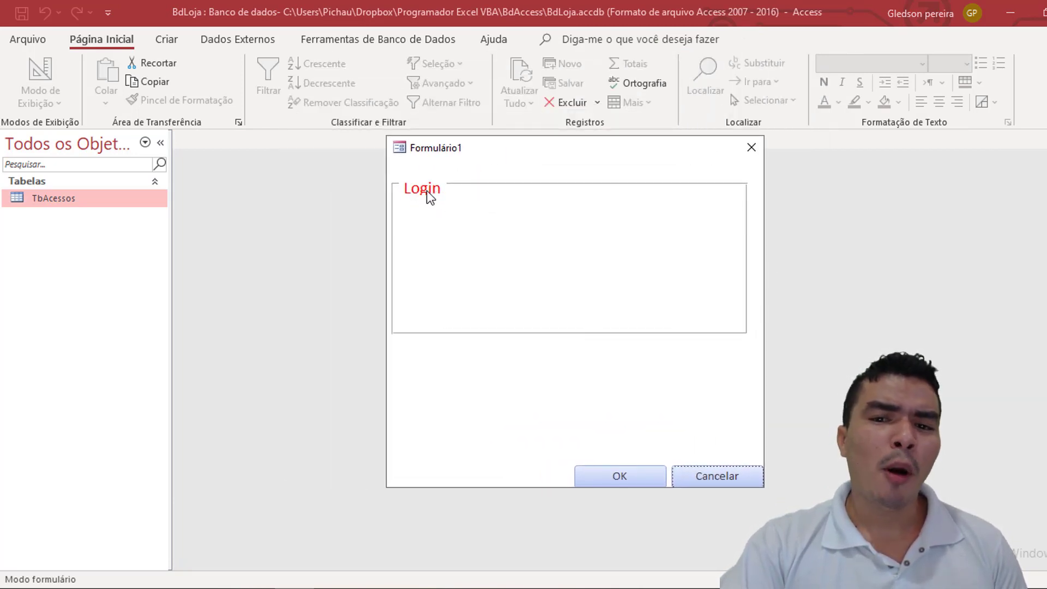
click(753, 149)
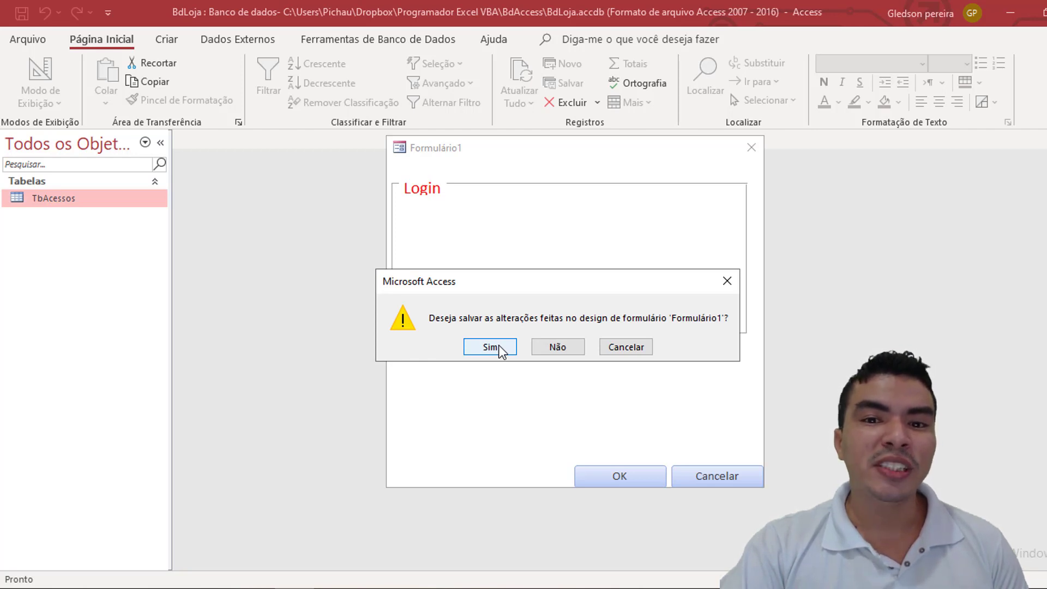
Step: Save the form's design changes under the name FrmLogin
click(490, 348)
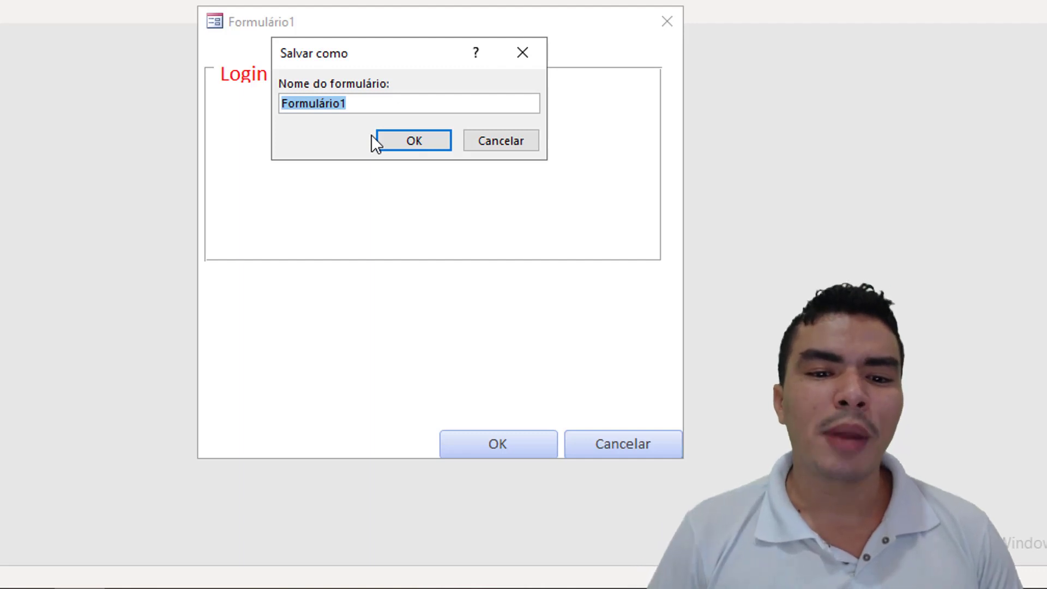
text(FrmLo)
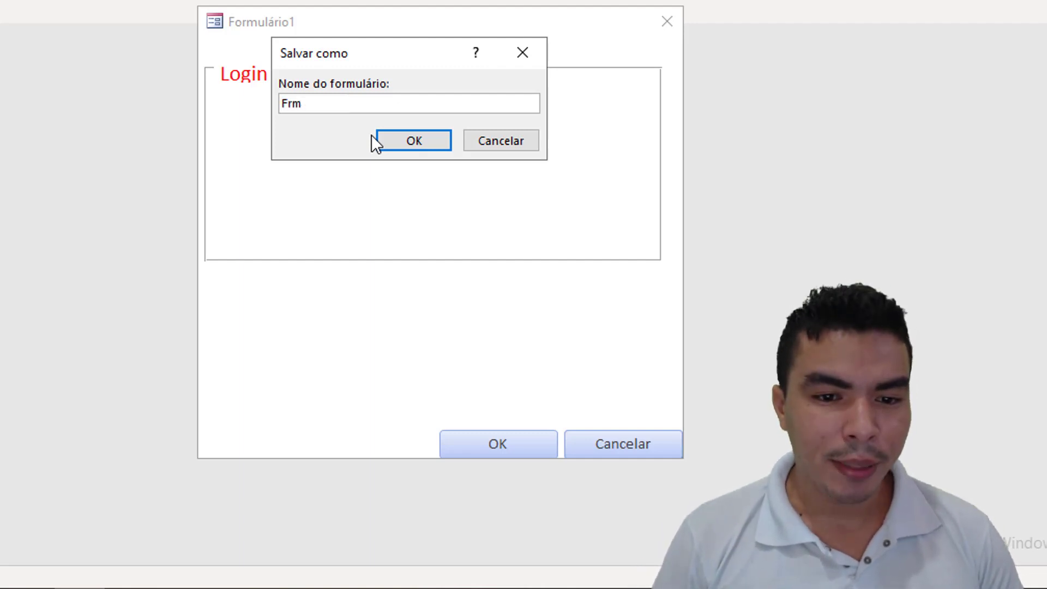
text(gin)
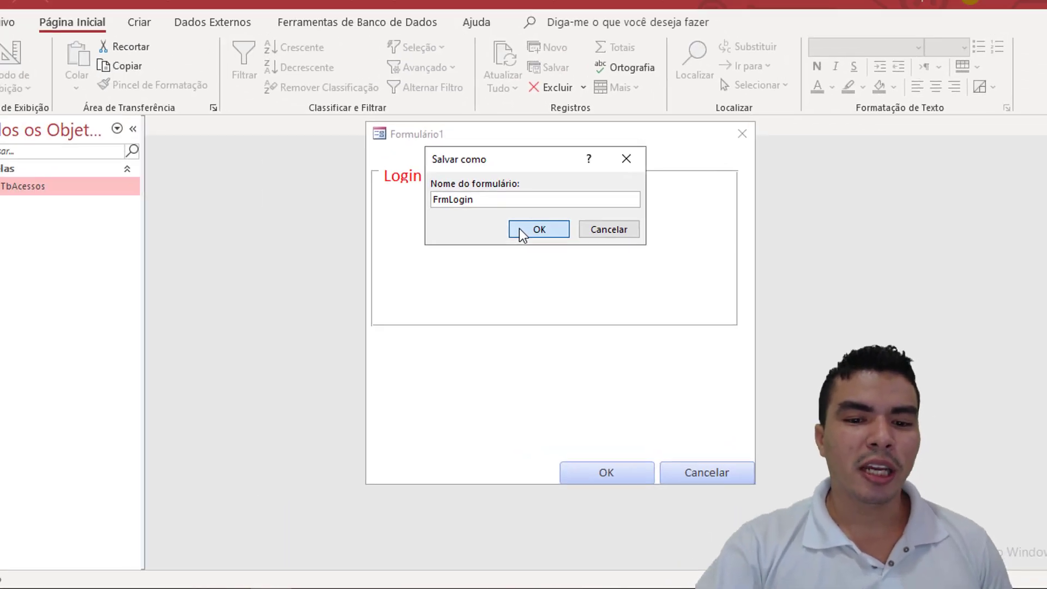
click(387, 142)
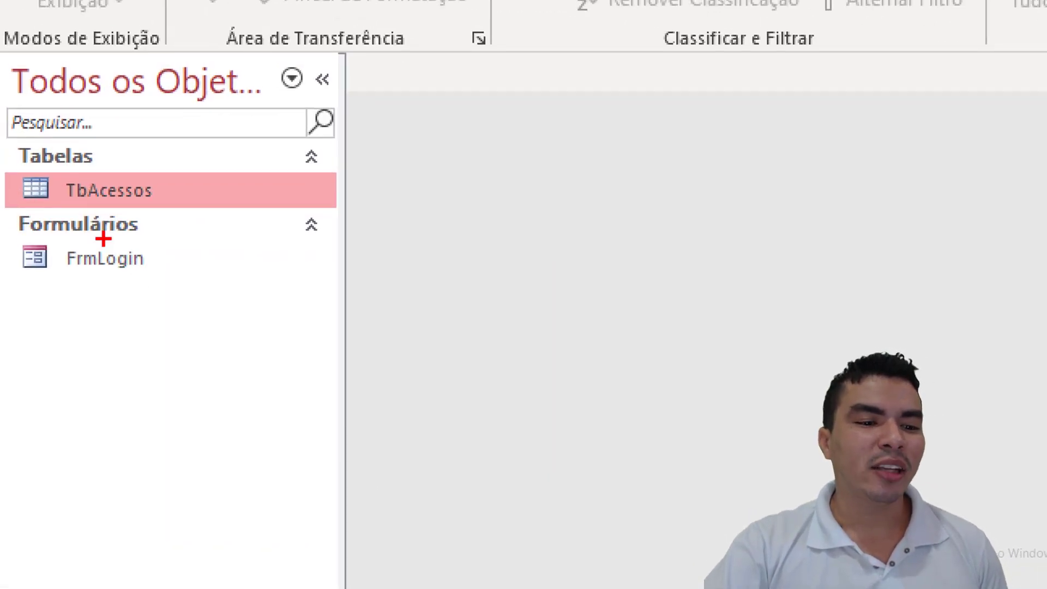
Step: Open FrmLogin from the navigation pane to test it, then close it
drag(152, 253, 250, 219)
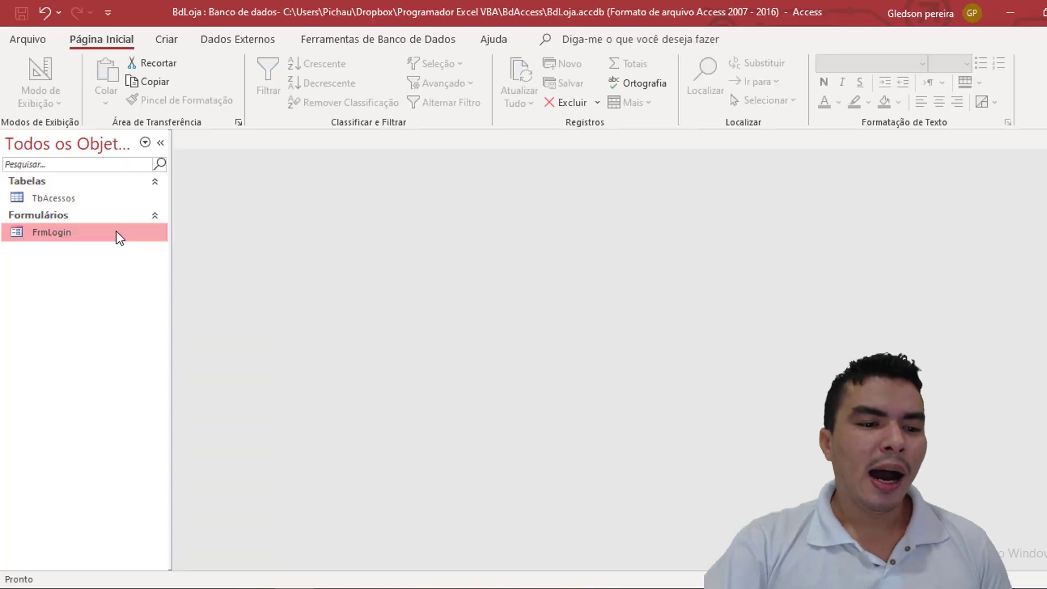
double_click(235, 260)
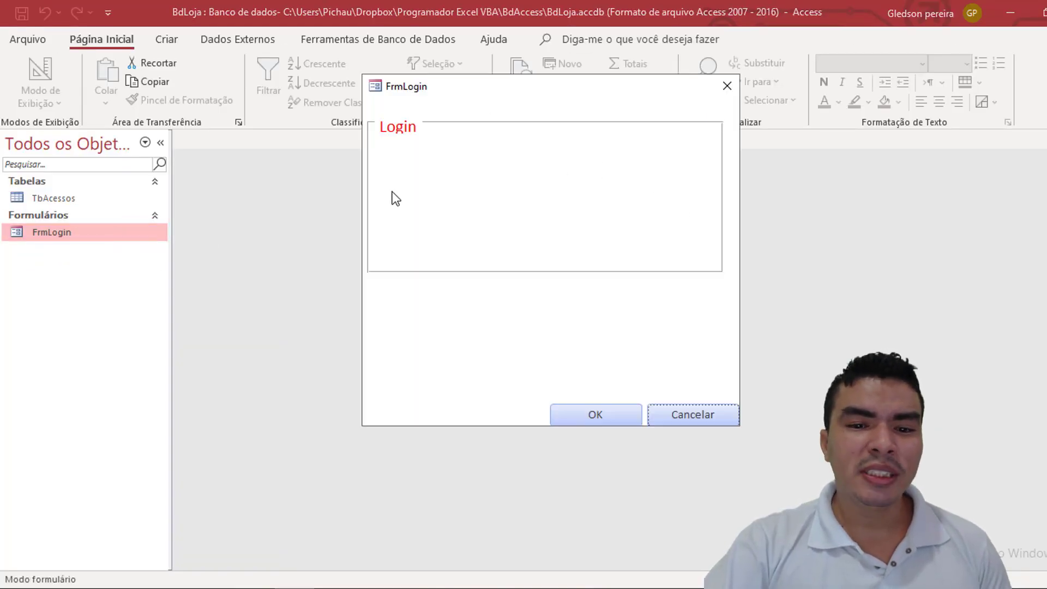
drag(620, 87, 650, 154)
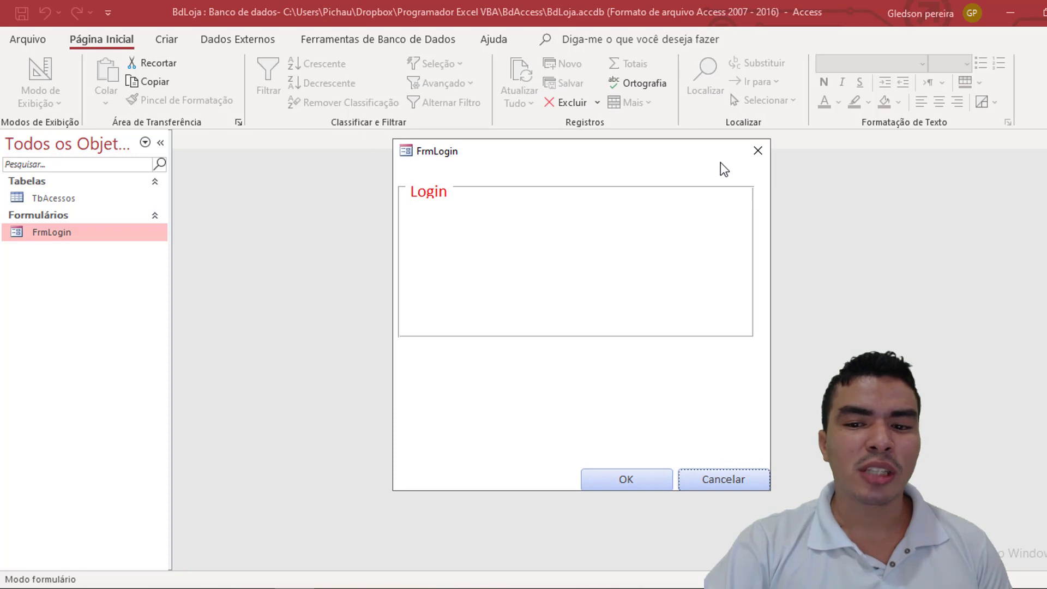
click(761, 156)
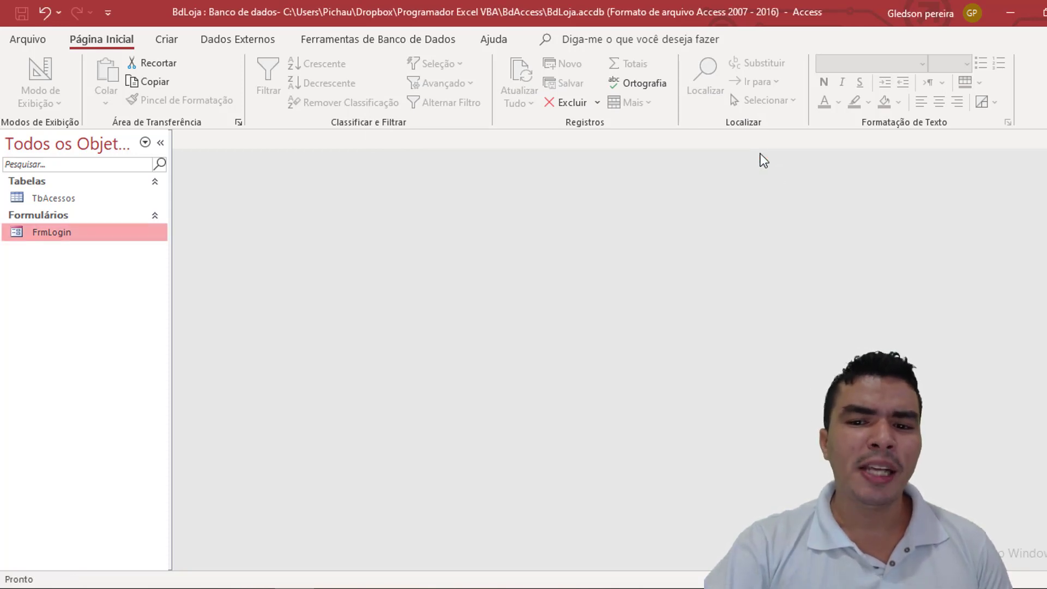
Step: Open FrmLogin in Modo Design and nudge the Login frame up one step
right_click(76, 240)
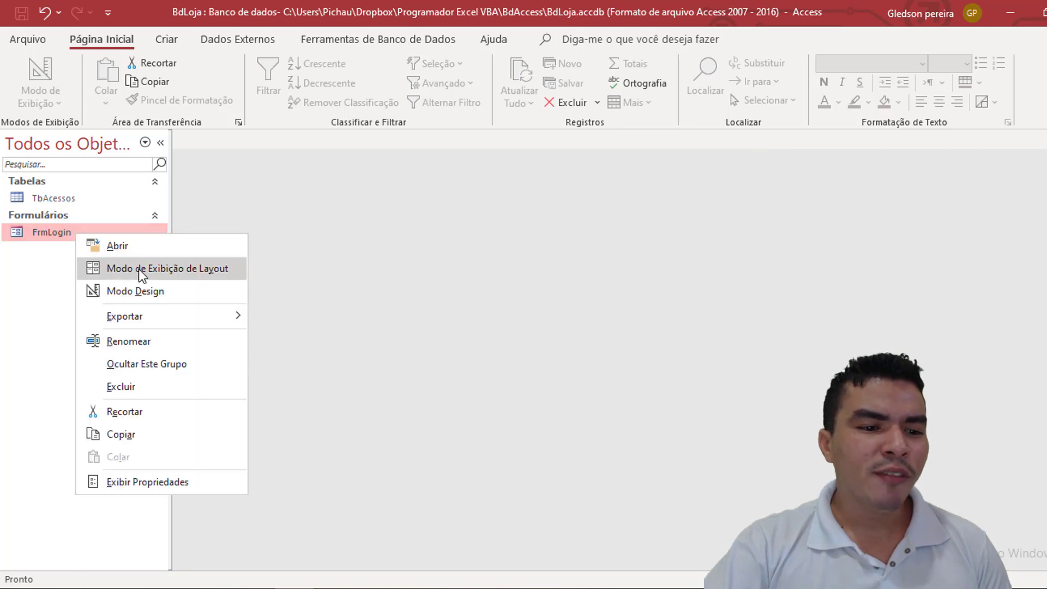
click(135, 291)
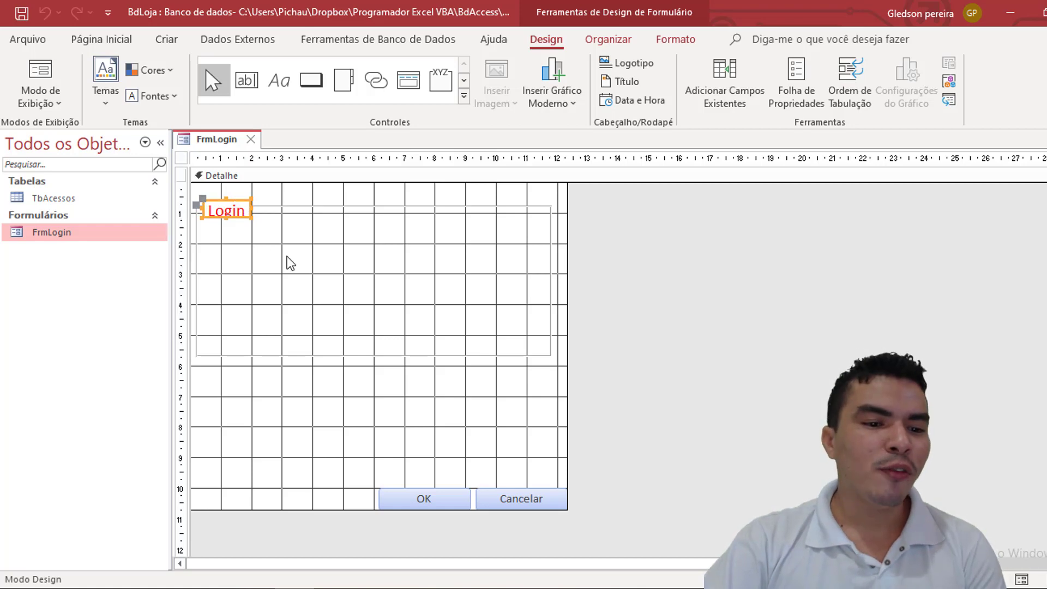
key(Up)
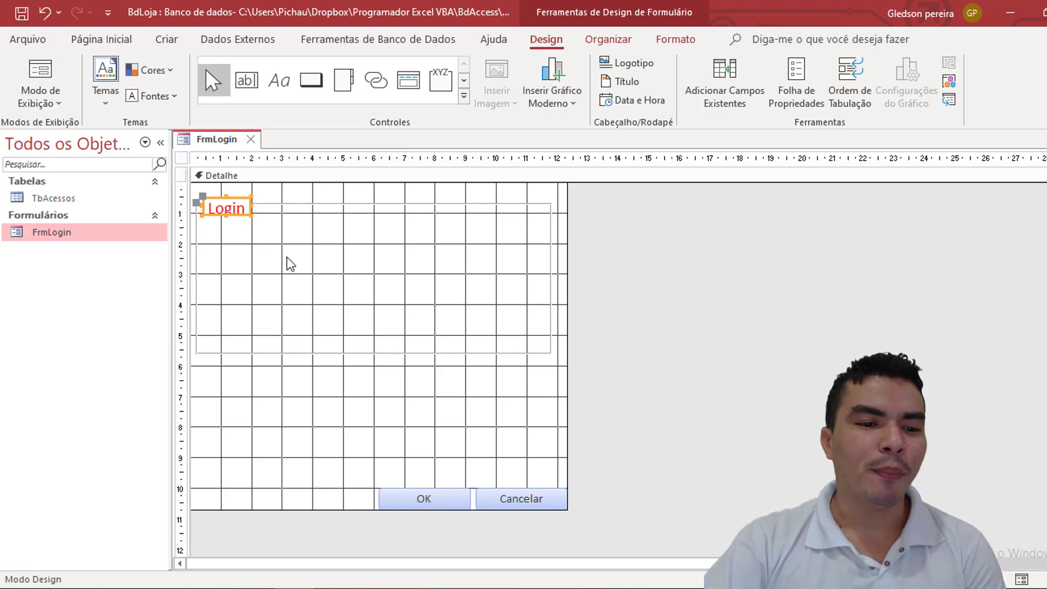
click(287, 264)
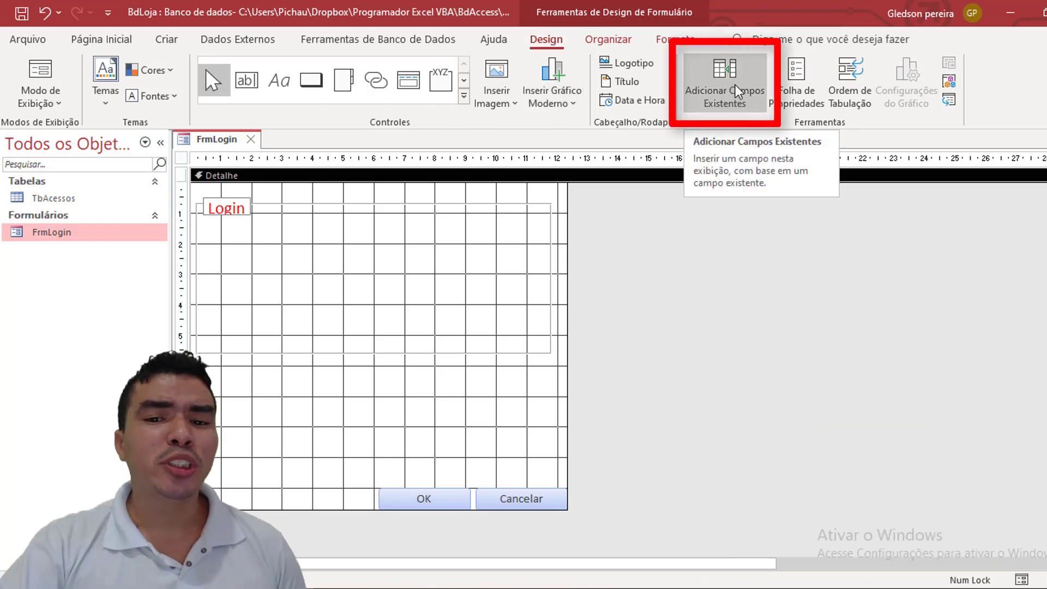
Step: Drag TbAcessos' Usuario and Senha fields from Lista de Campos into the Login frame
click(735, 84)
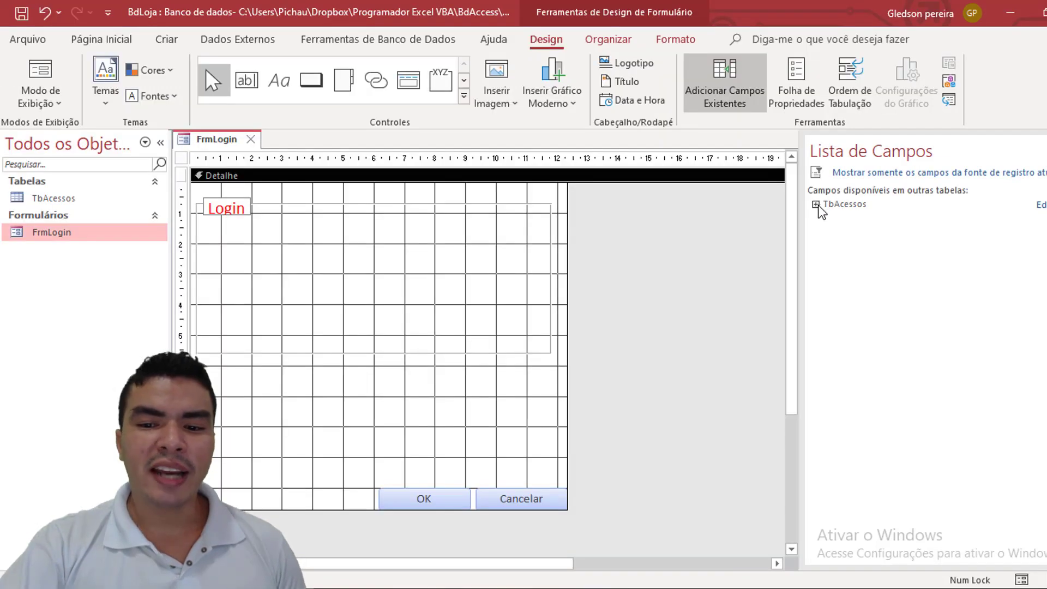
click(816, 205)
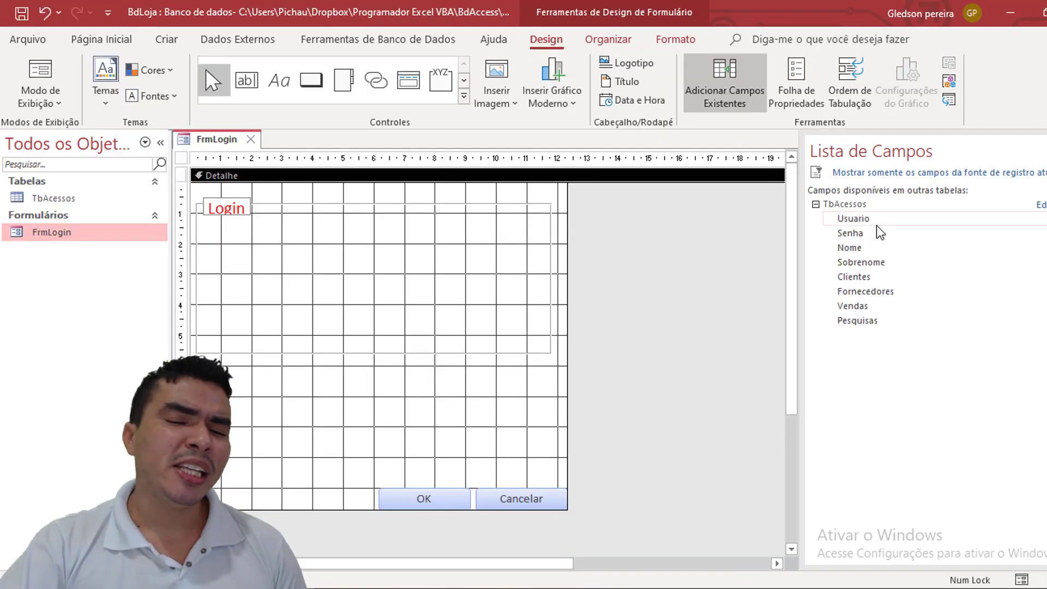
click(875, 220)
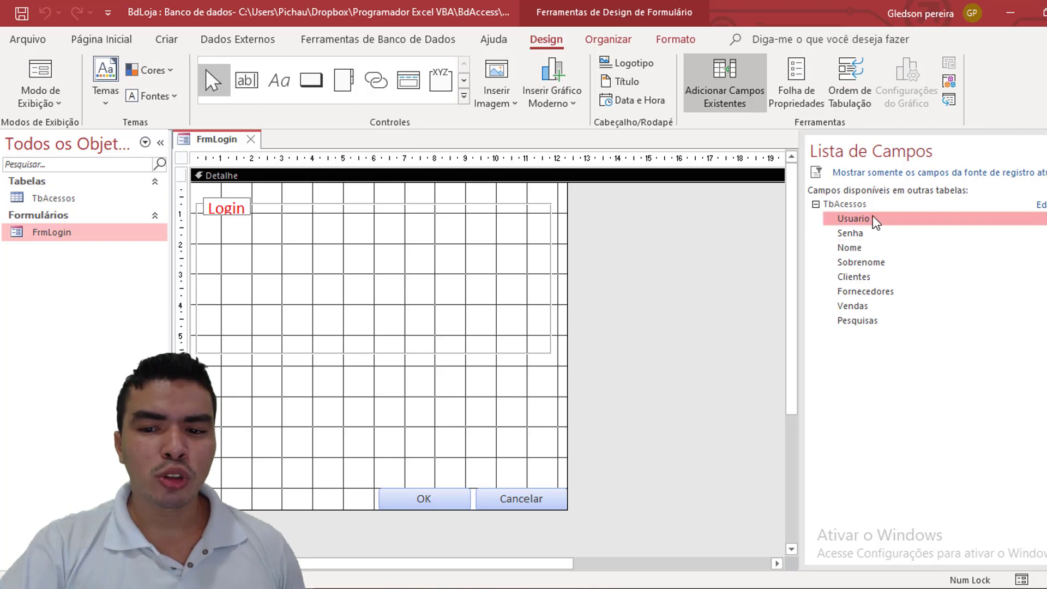
drag(872, 215, 687, 234)
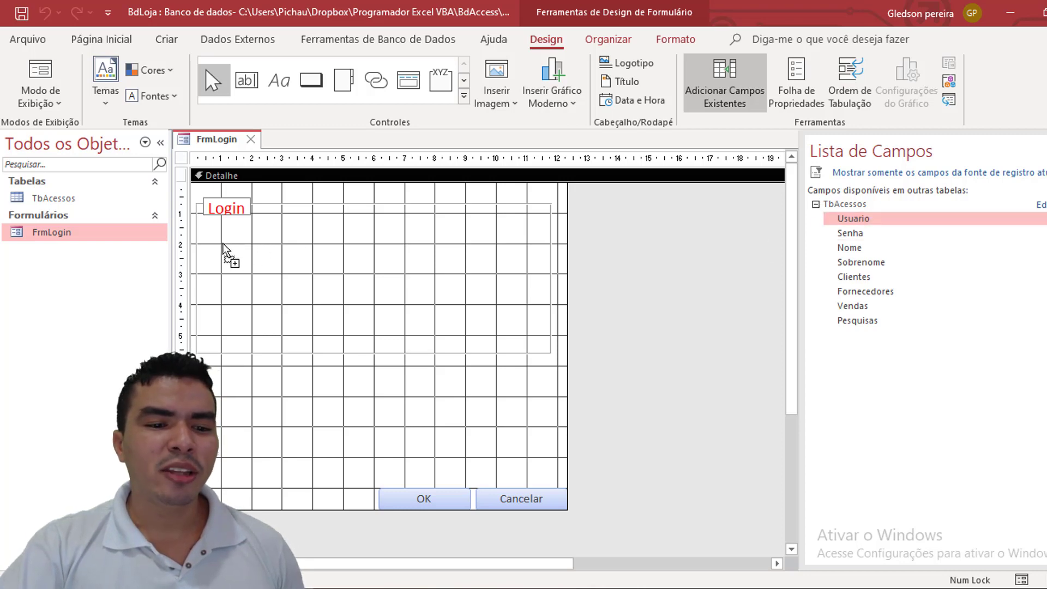
drag(220, 243, 220, 243)
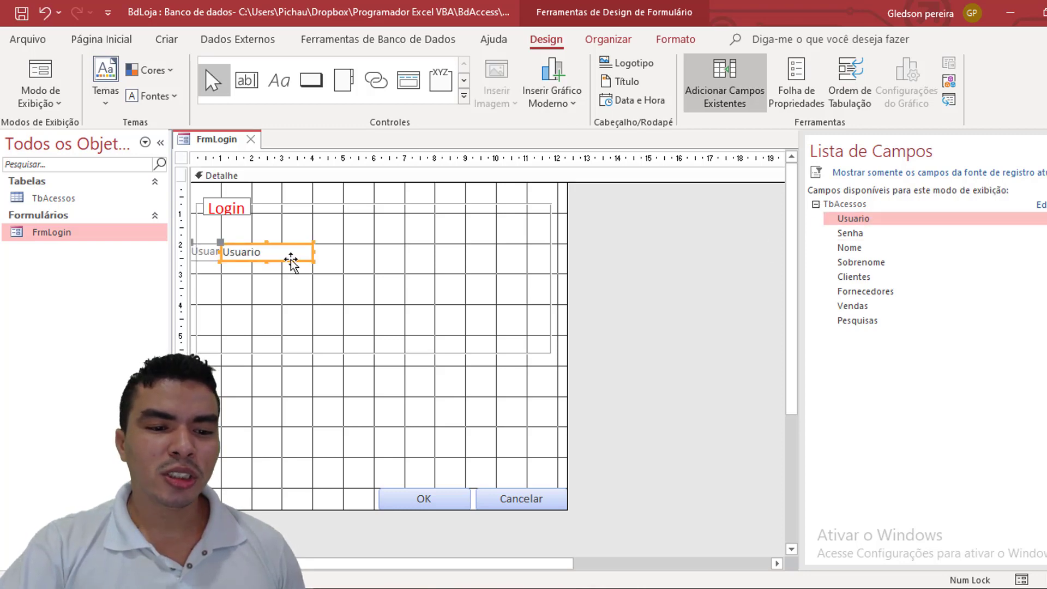
click(678, 265)
click(867, 234)
drag(885, 234, 505, 238)
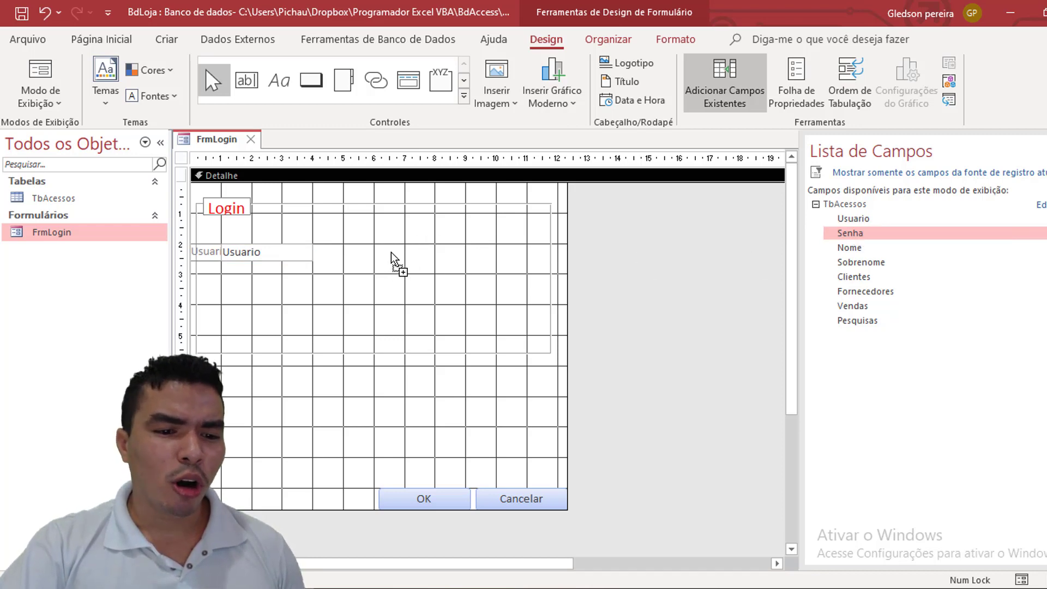
drag(391, 252, 391, 254)
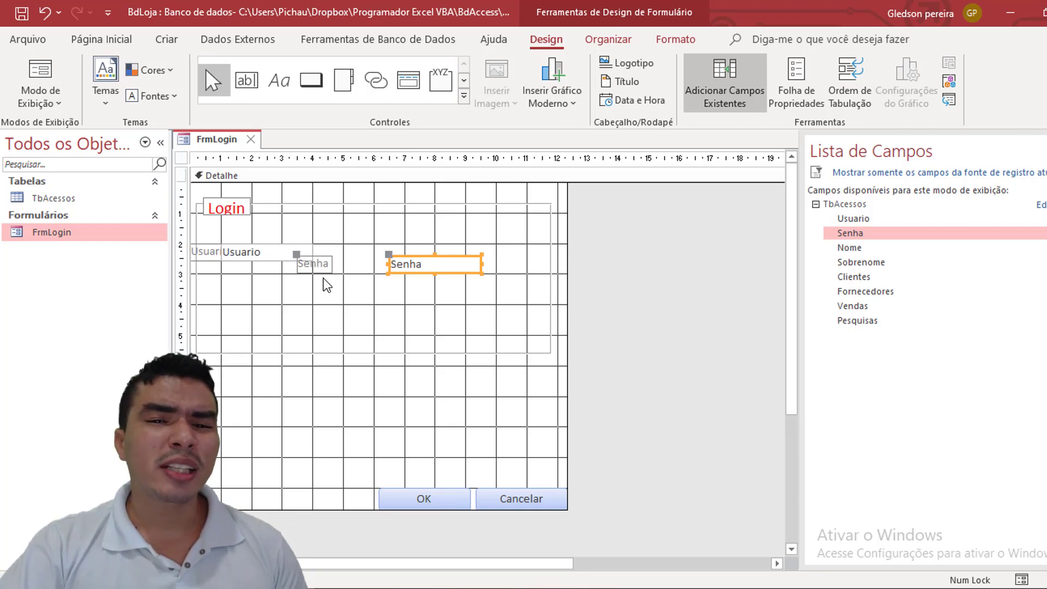
click(387, 297)
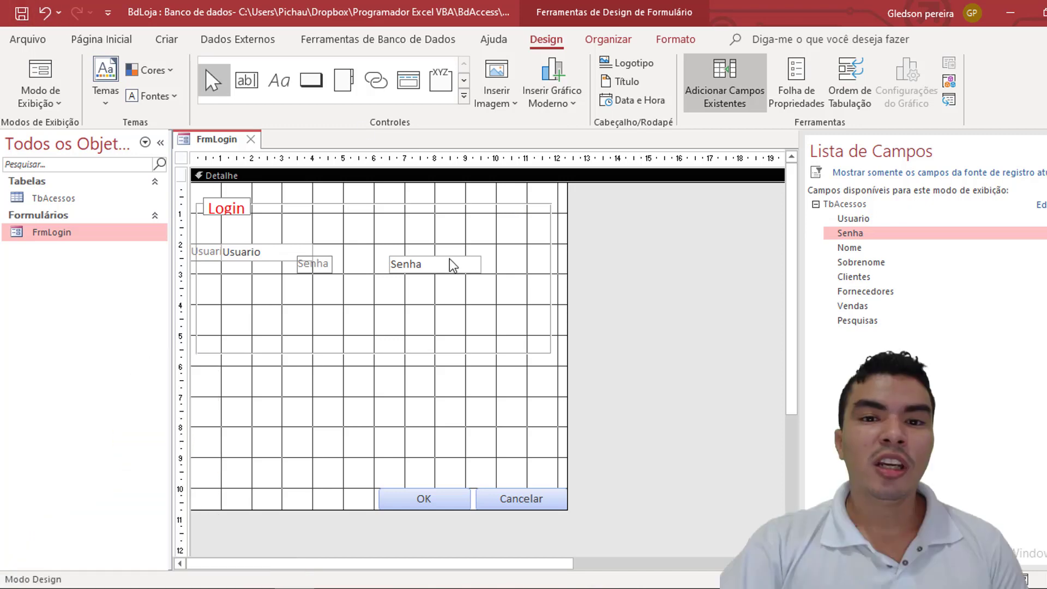
key(F5)
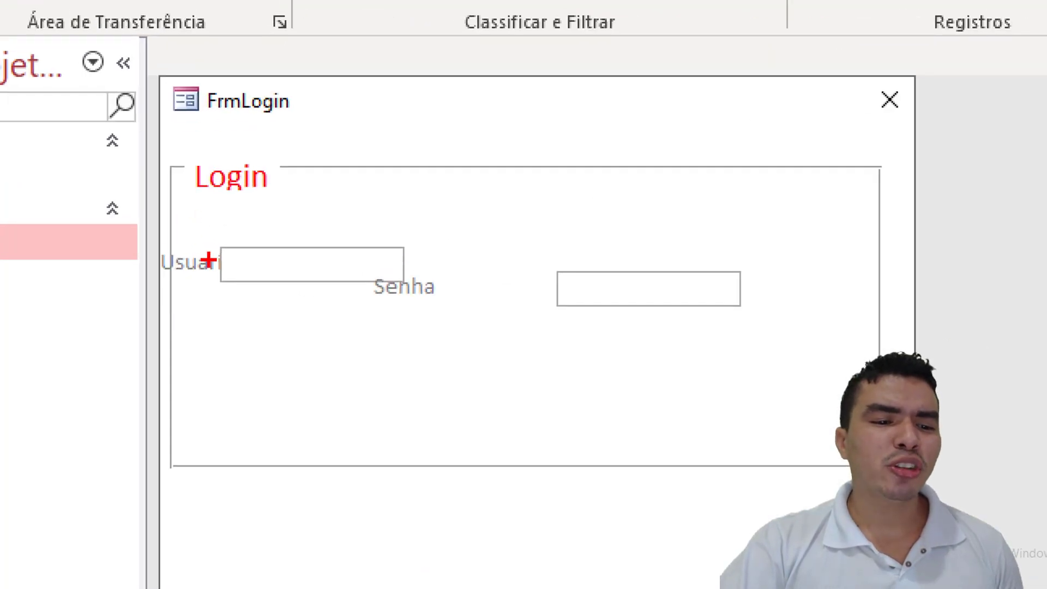
drag(201, 237, 209, 231)
drag(431, 281, 480, 252)
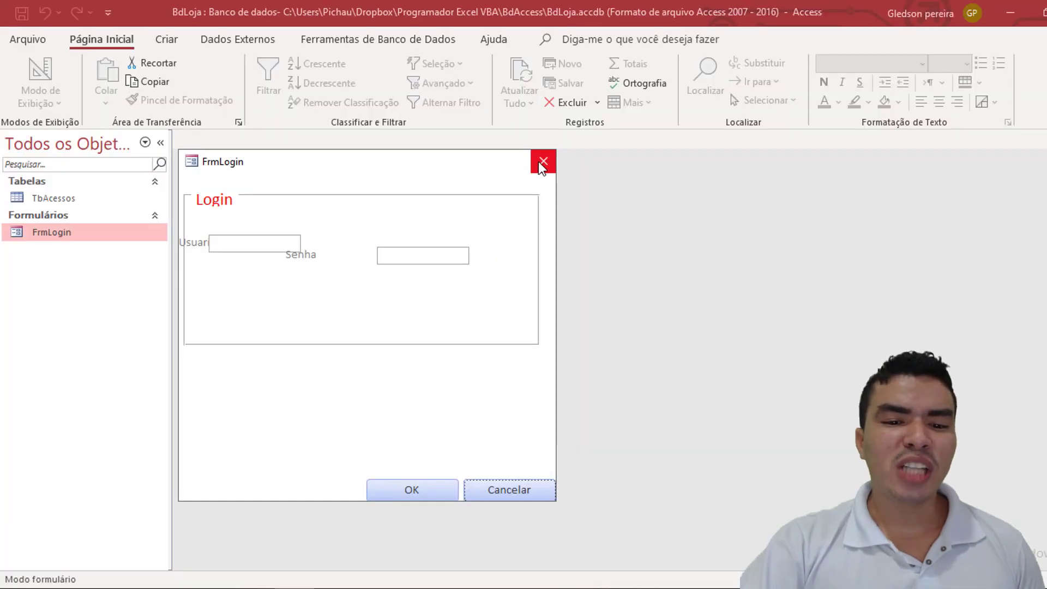
click(541, 162)
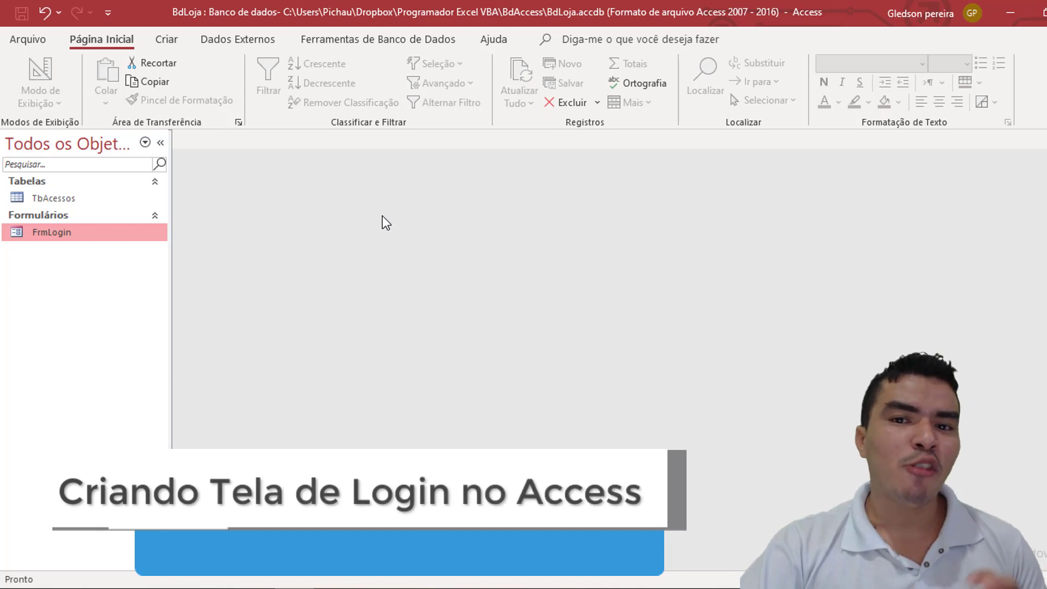
right_click(70, 235)
click(130, 289)
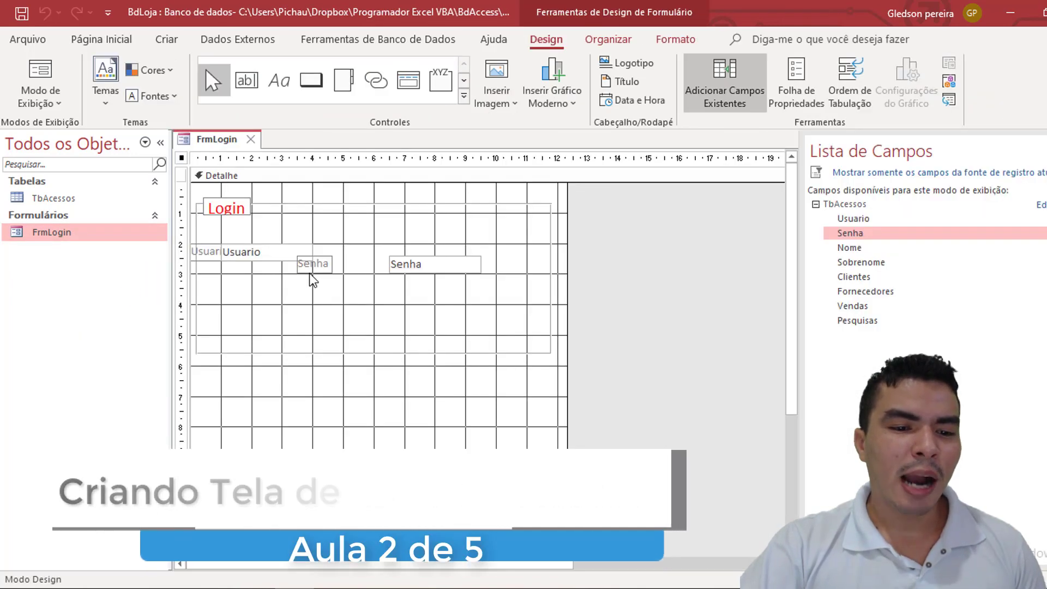
Step: Move the Senha field up and right, shifting its label toward its box
click(352, 294)
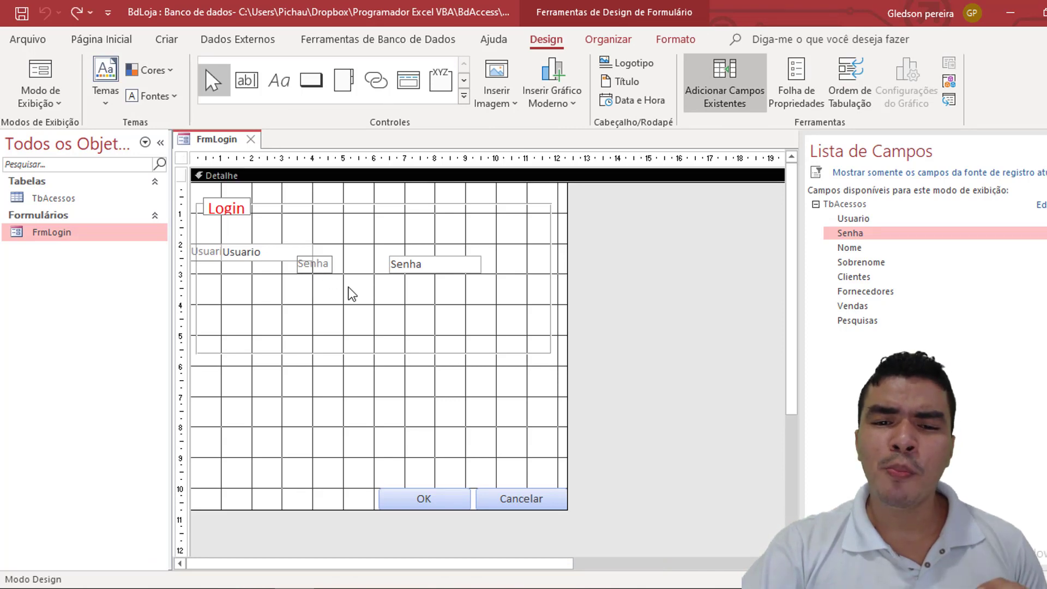
click(325, 269)
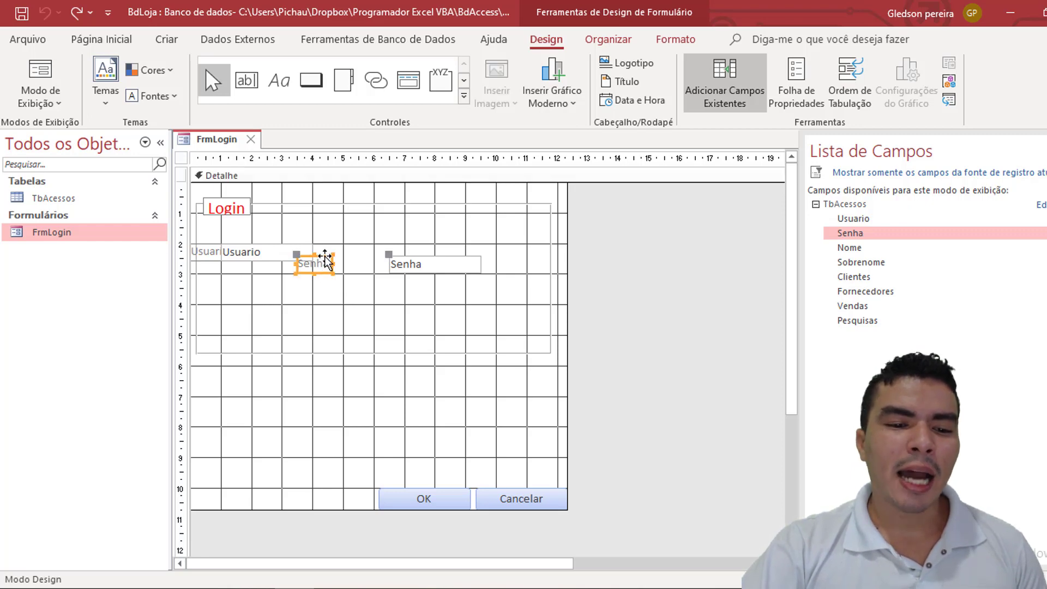
drag(325, 260, 386, 261)
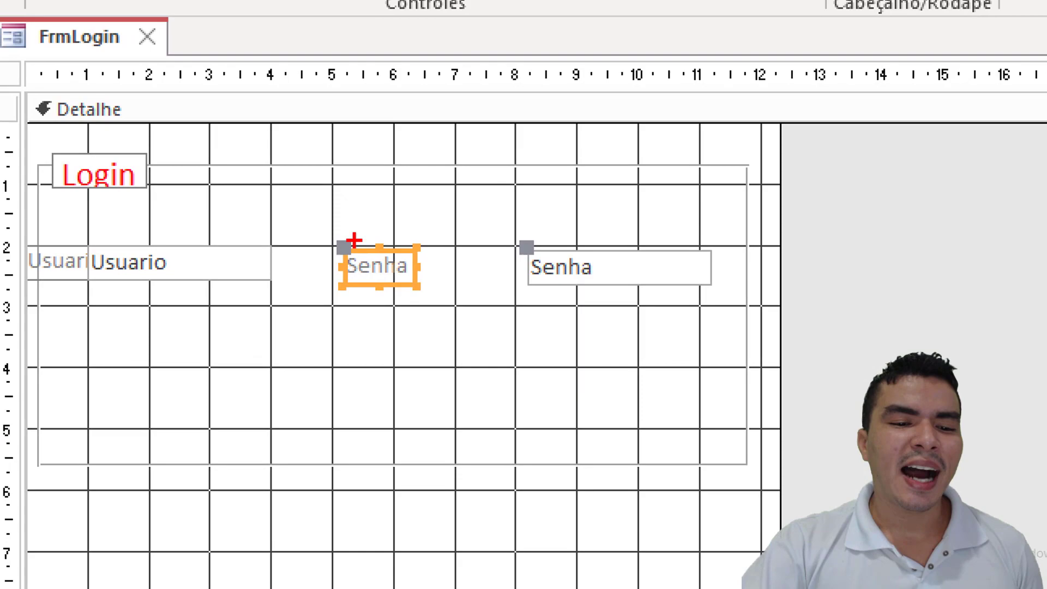
drag(352, 240, 385, 210)
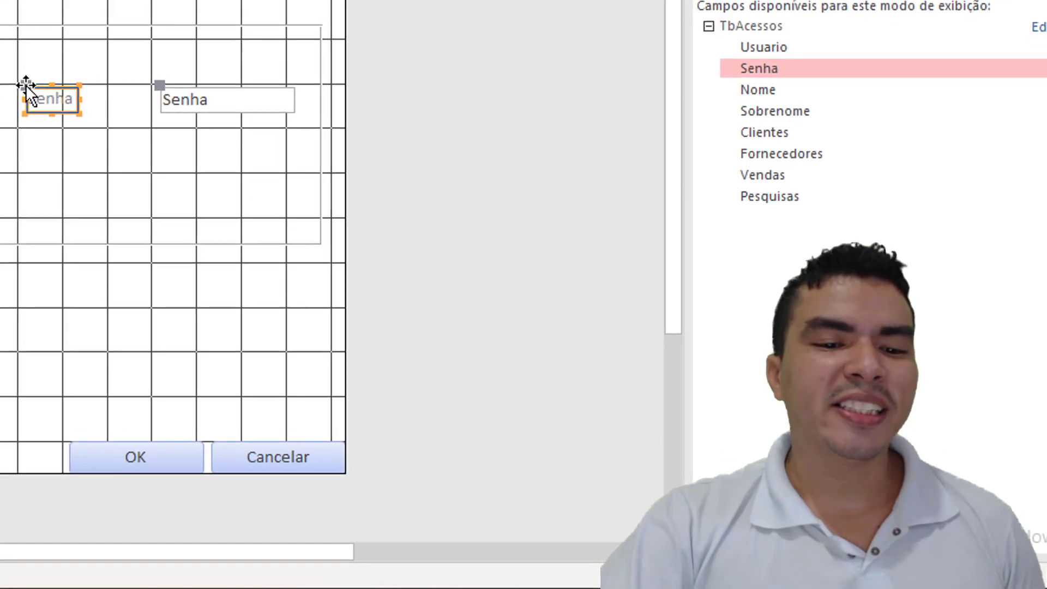
drag(341, 245, 387, 245)
drag(59, 84, 110, 83)
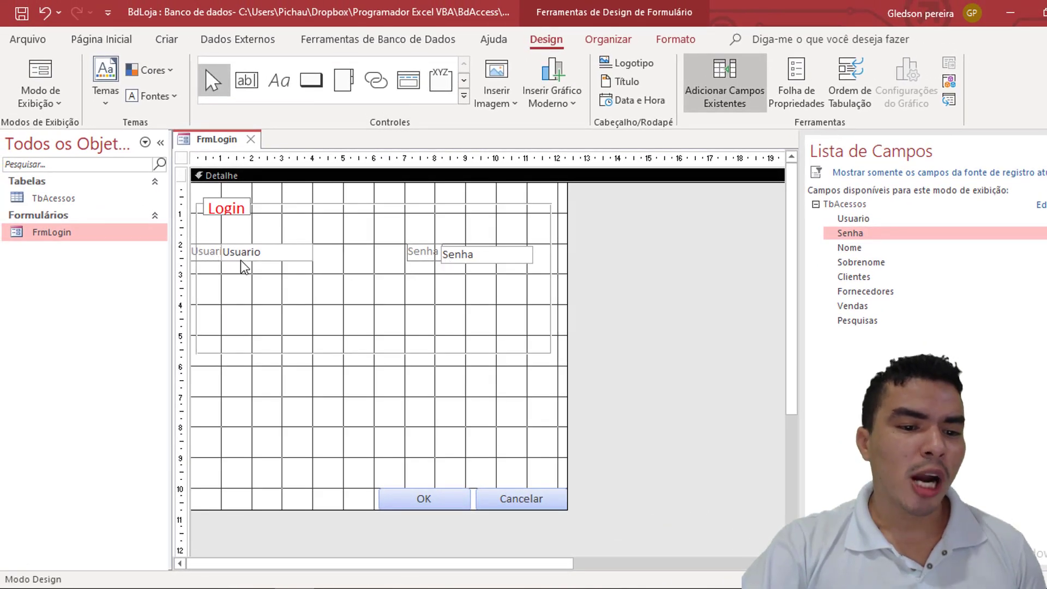
Step: Shift the Usuario field right and place the Senha label beside its box
click(217, 254)
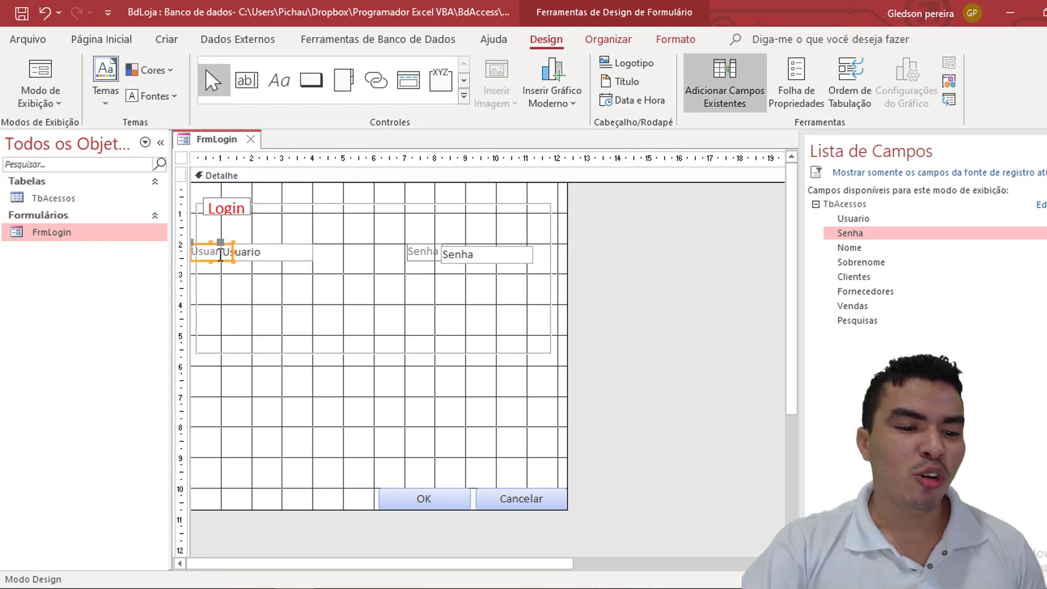
click(234, 249)
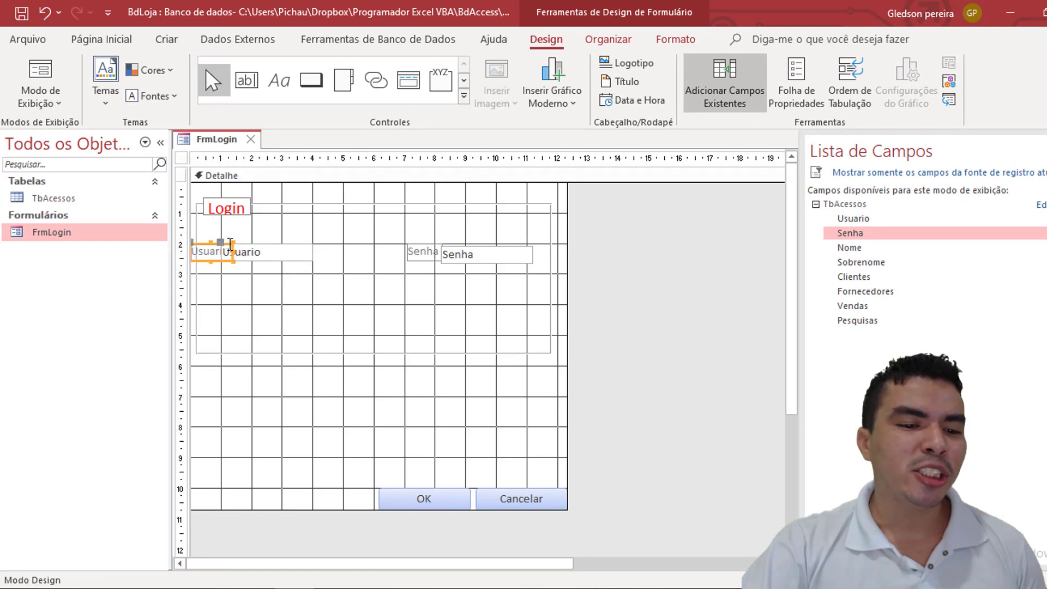
click(234, 244)
drag(234, 244, 252, 243)
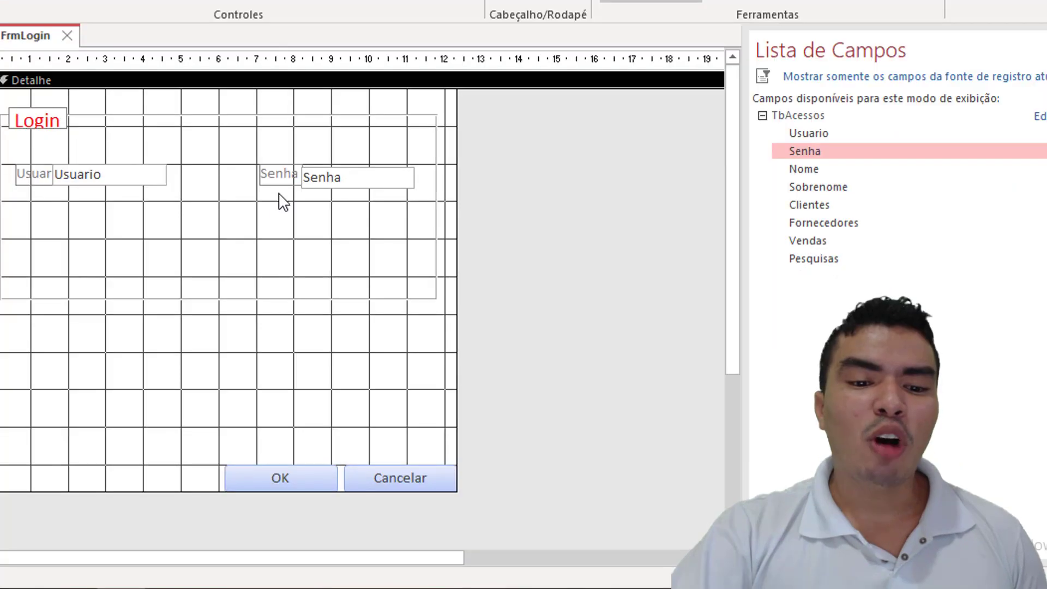
click(276, 170)
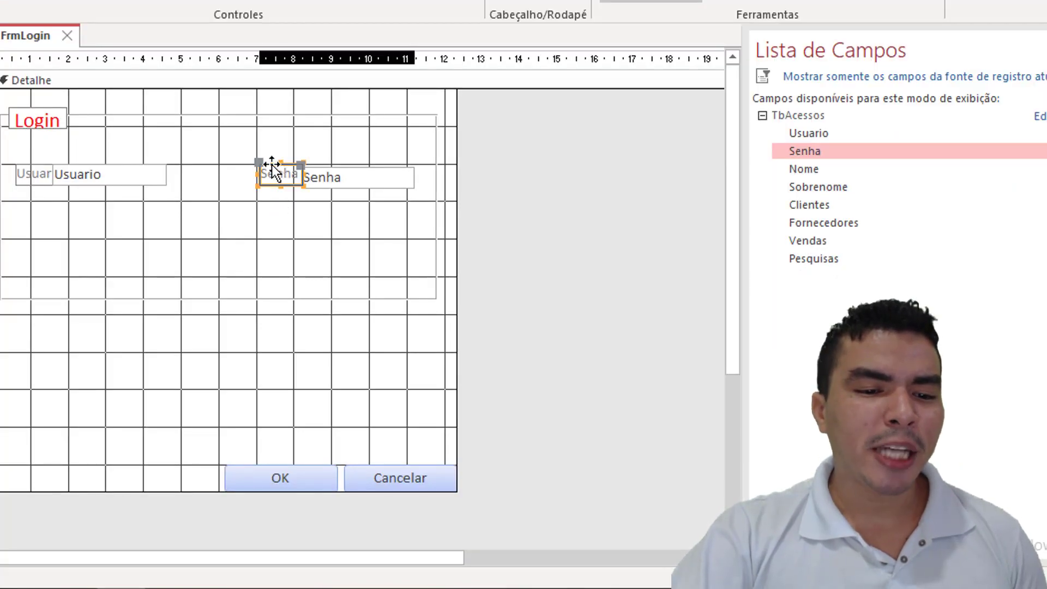
drag(271, 168, 188, 171)
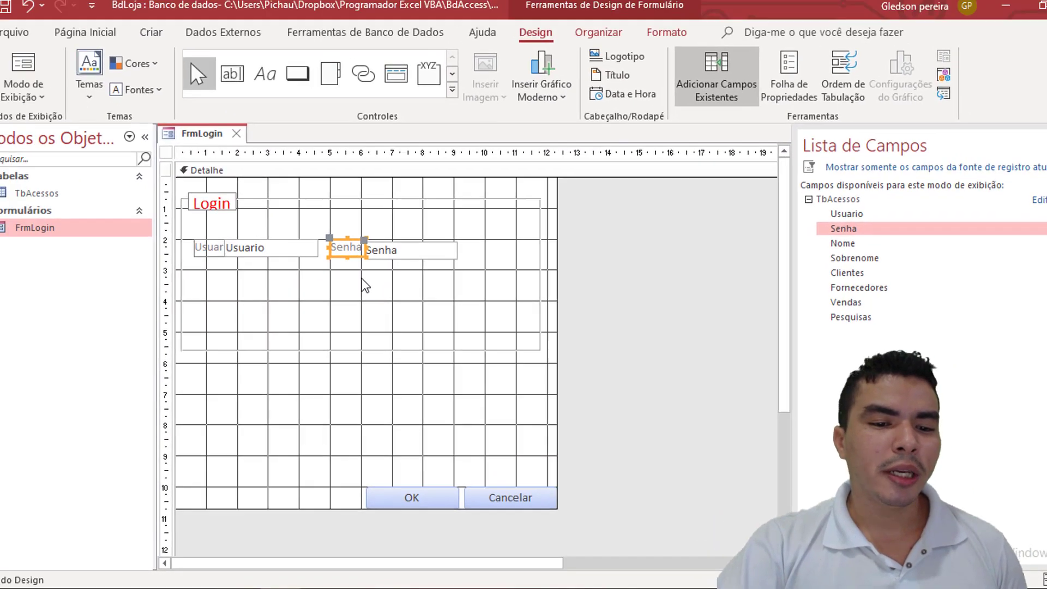
click(365, 286)
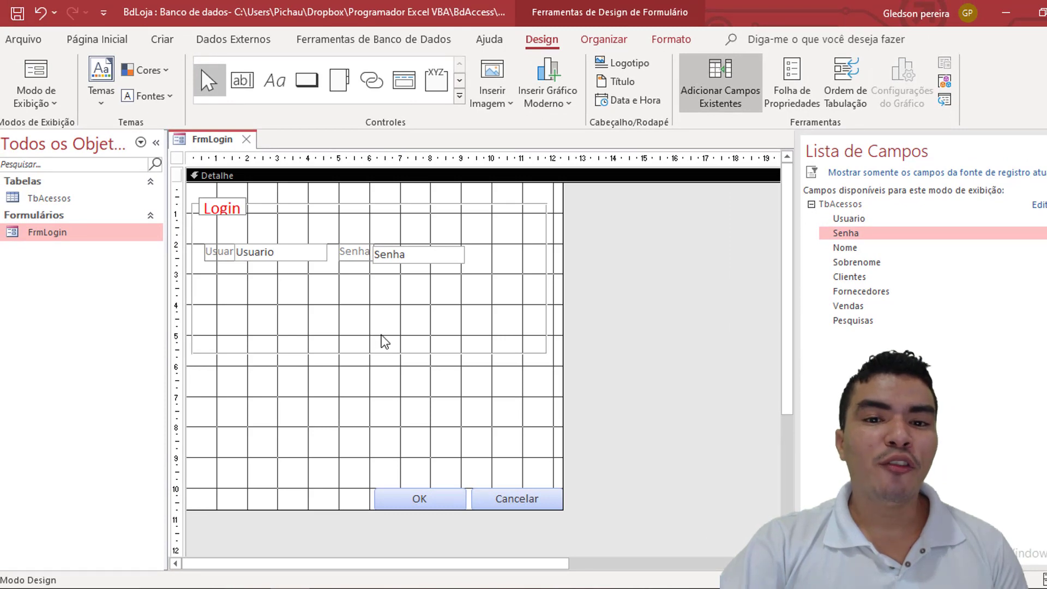
Step: Preview the rearranged form, close it, and reopen FrmLogin in Modo Design
key(F5)
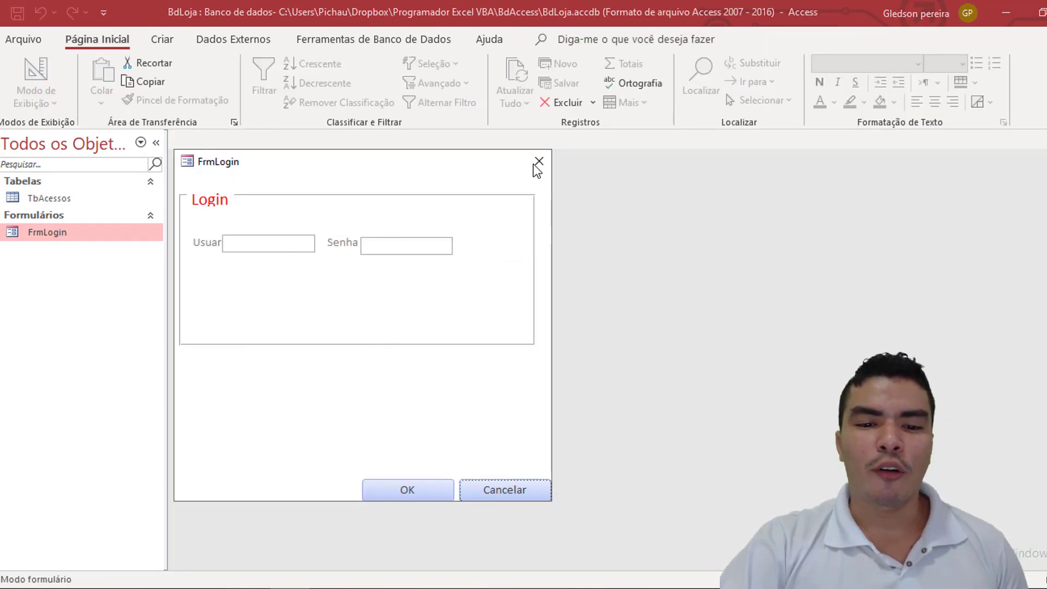
click(538, 161)
right_click(96, 238)
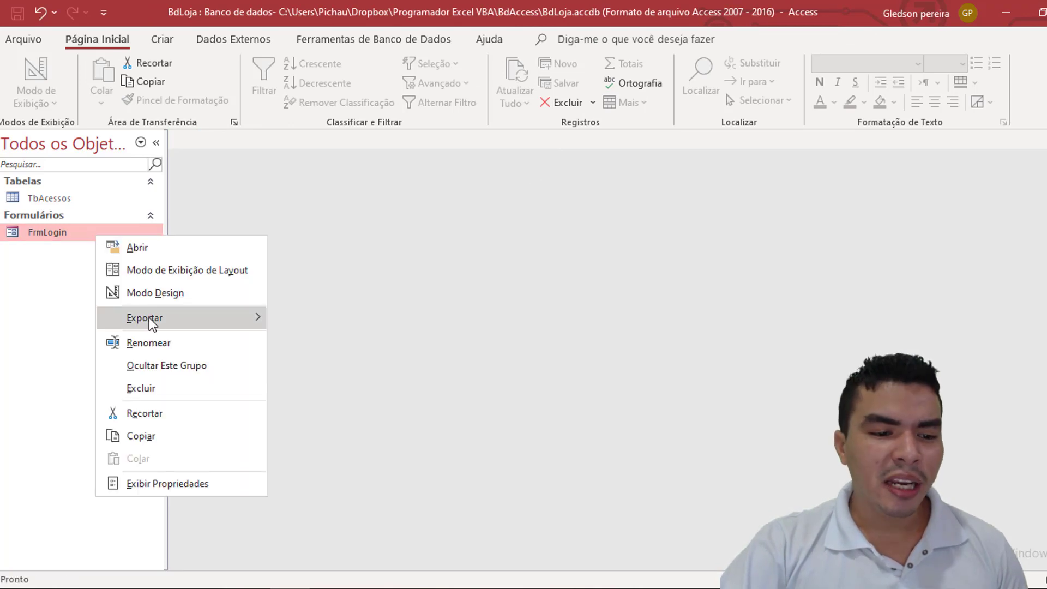
click(177, 300)
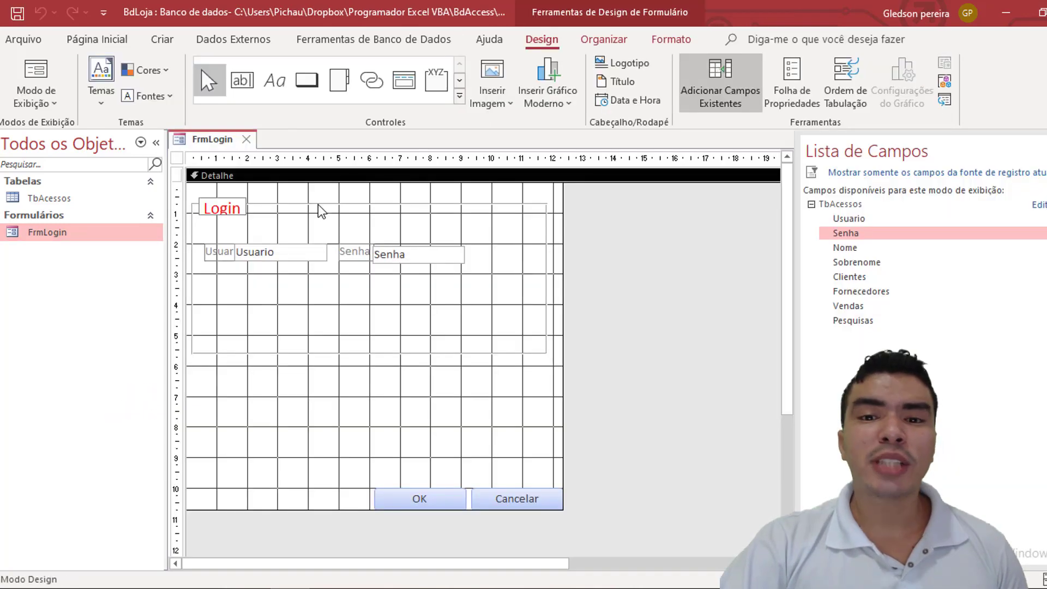
click(318, 205)
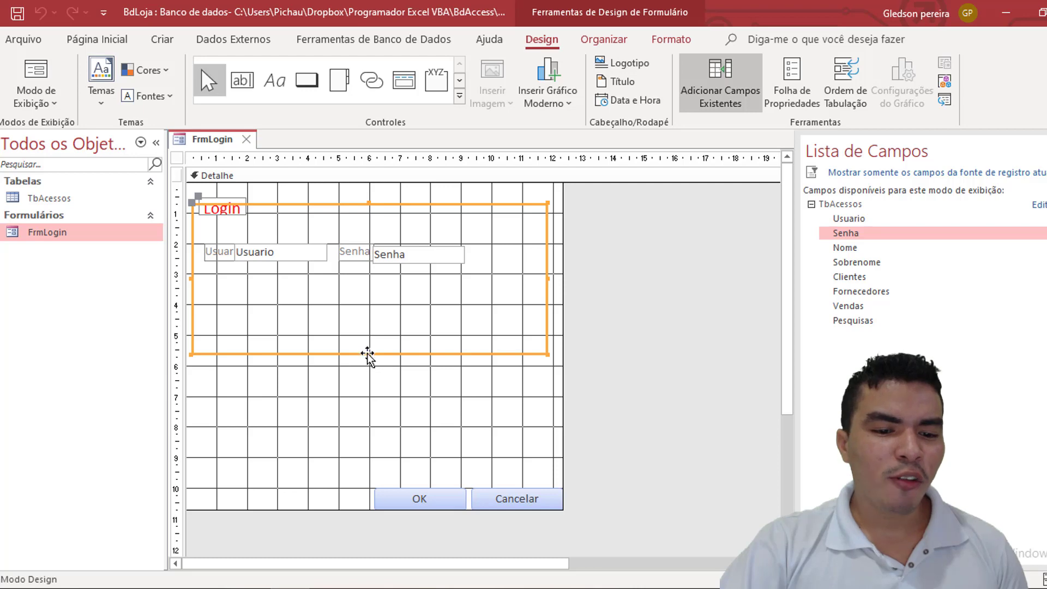
Step: Stretch the Login frame down and add a 'Permissões para o usuário' label below the fields
drag(367, 355, 364, 463)
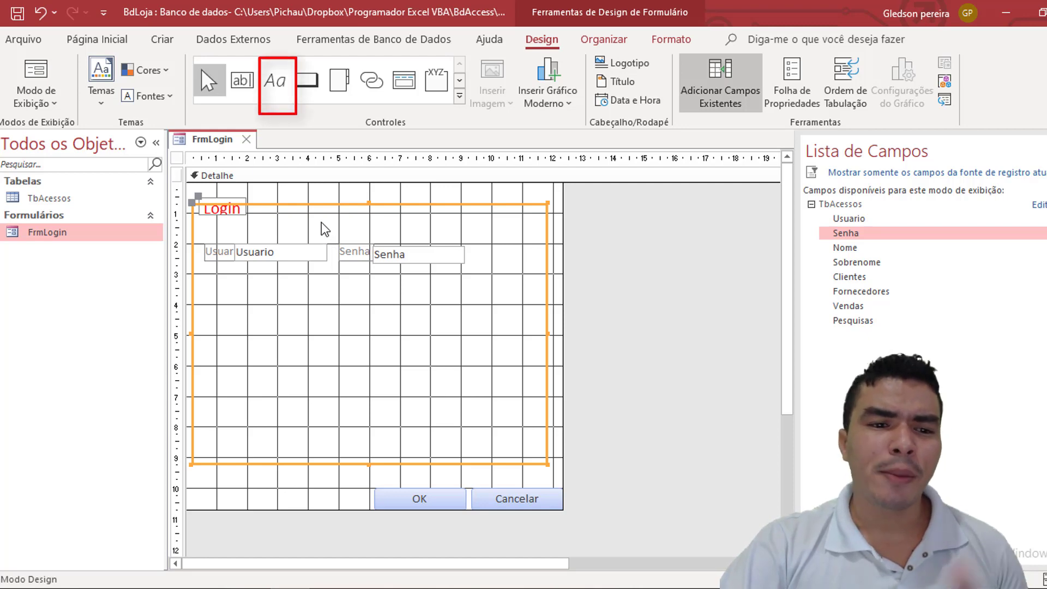
click(278, 80)
drag(201, 280, 329, 299)
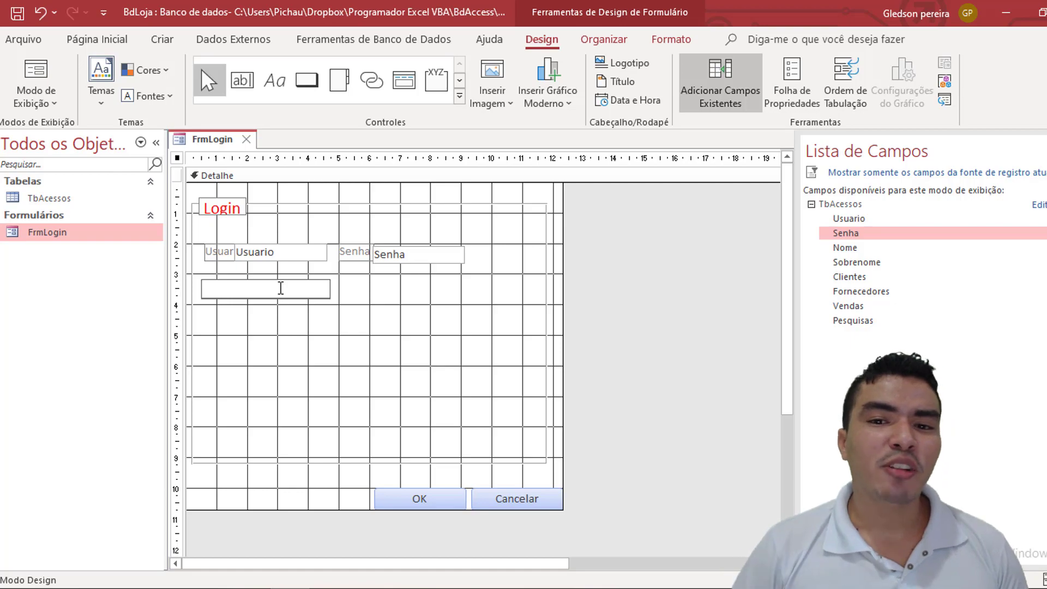
text(Permissões p)
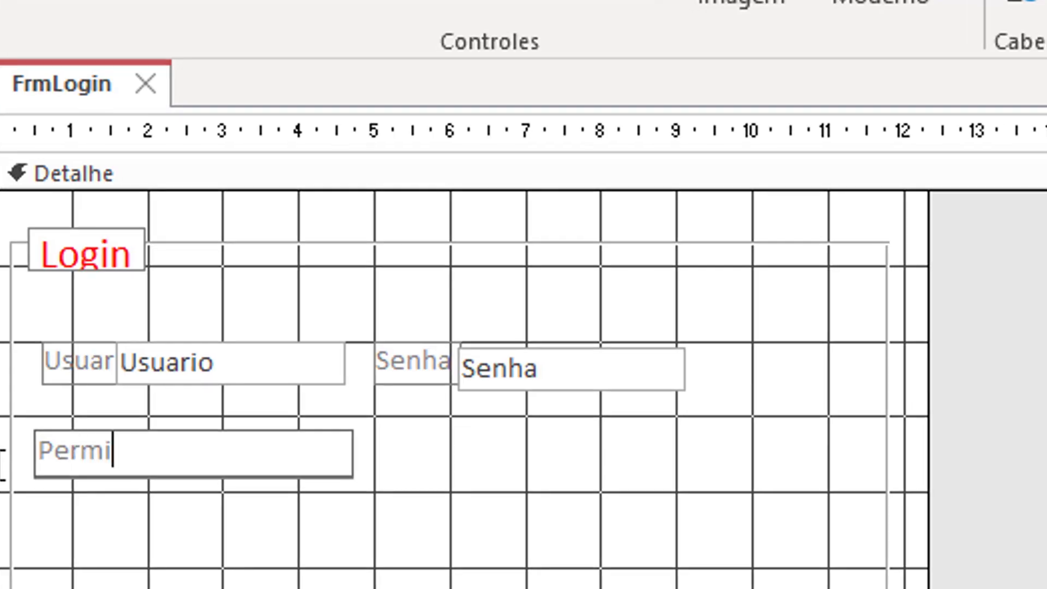
text(ara o usuá)
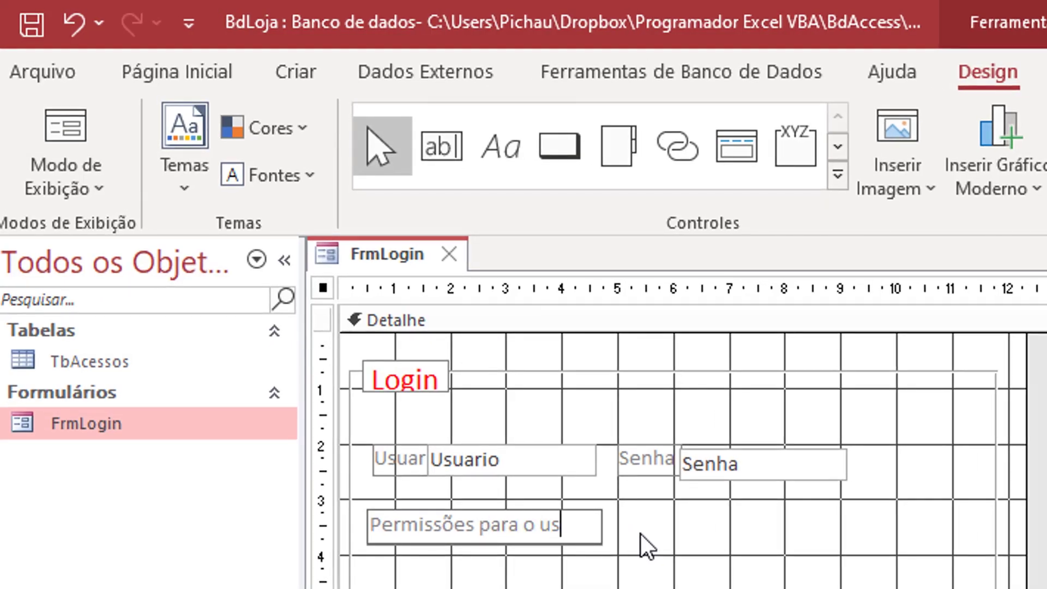
text(rio)
click(640, 533)
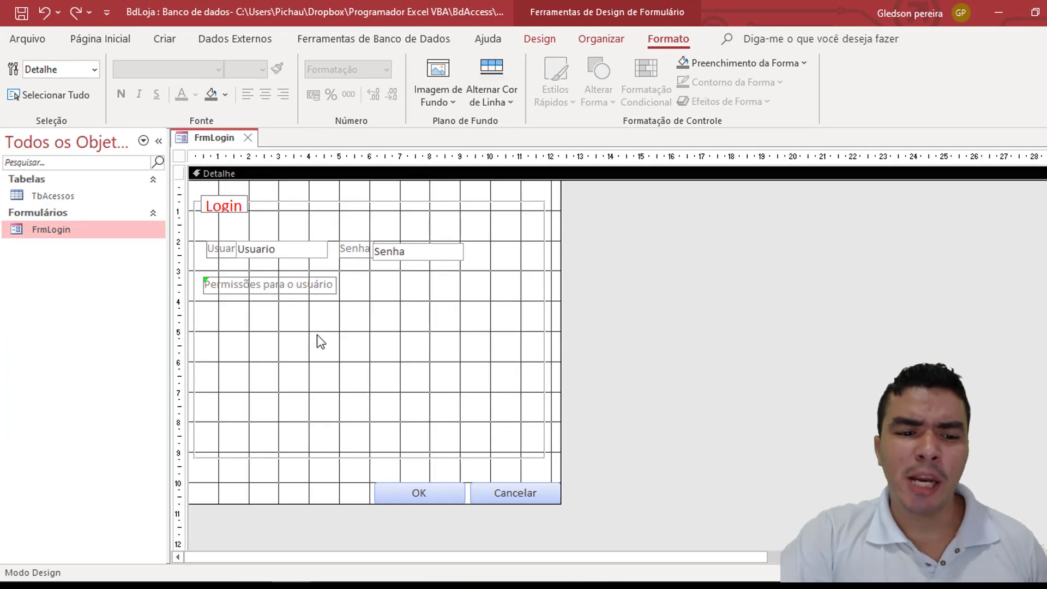
Step: Set the Permissões para o usuário label's font size to 14 and widen it to fit
right_click(286, 284)
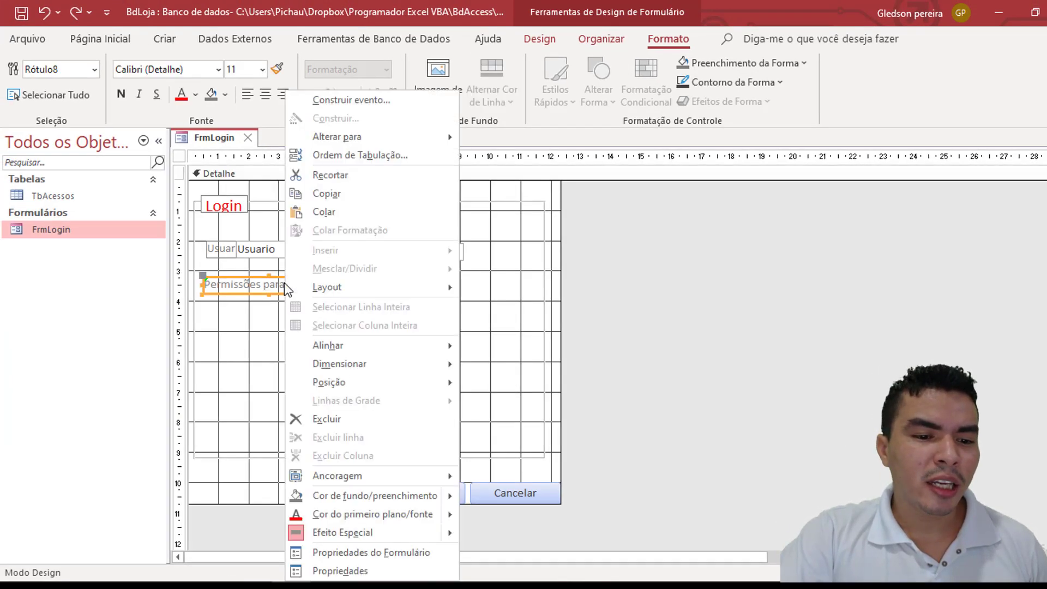
click(338, 571)
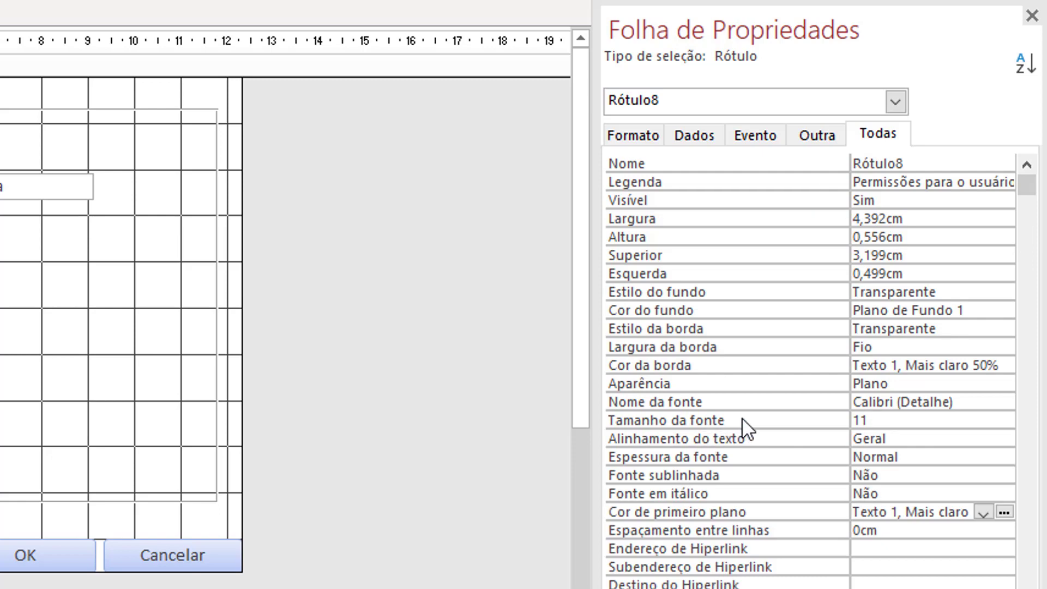
click(922, 423)
click(1002, 421)
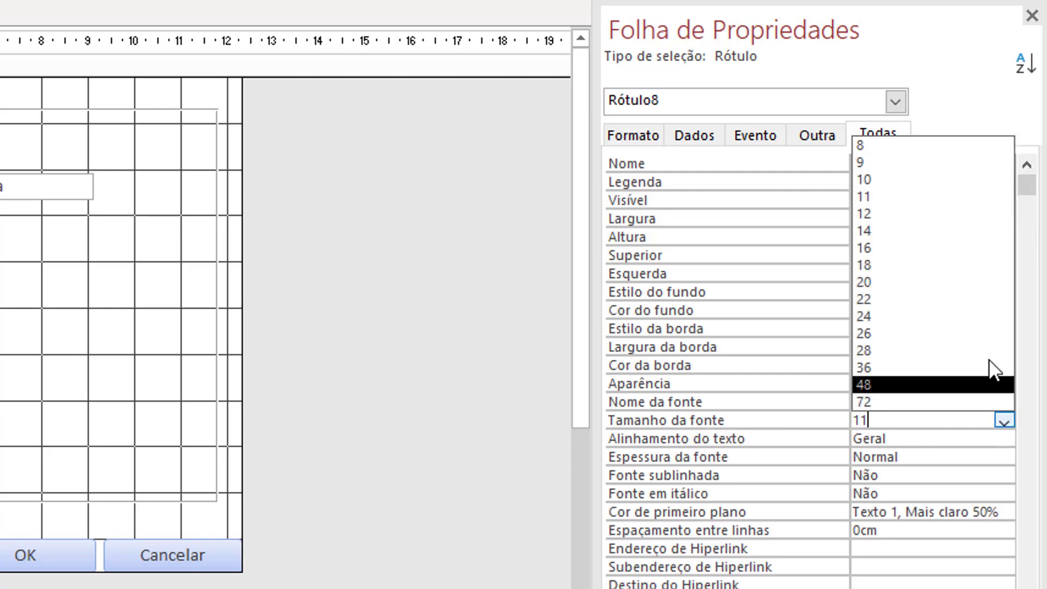
click(912, 232)
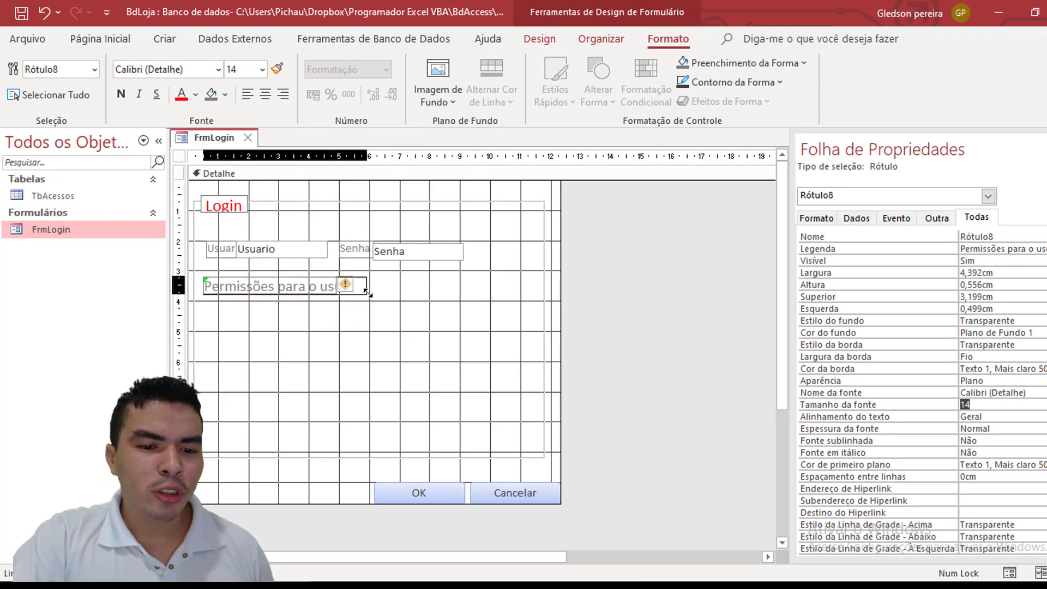
drag(368, 294, 388, 297)
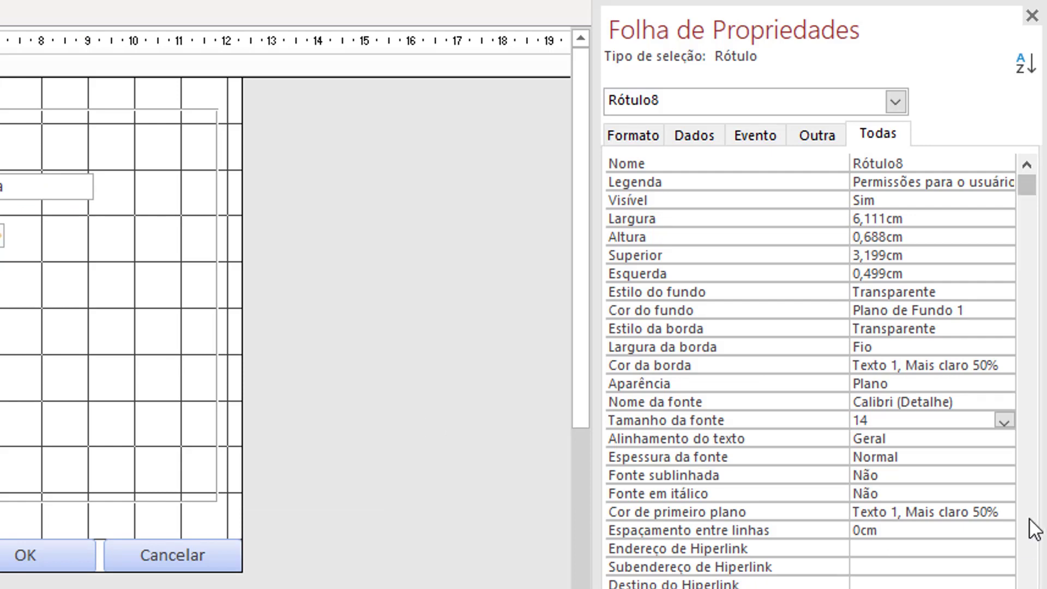
Step: Change the label's text colour (Cor de primeiro plano) to red
click(717, 510)
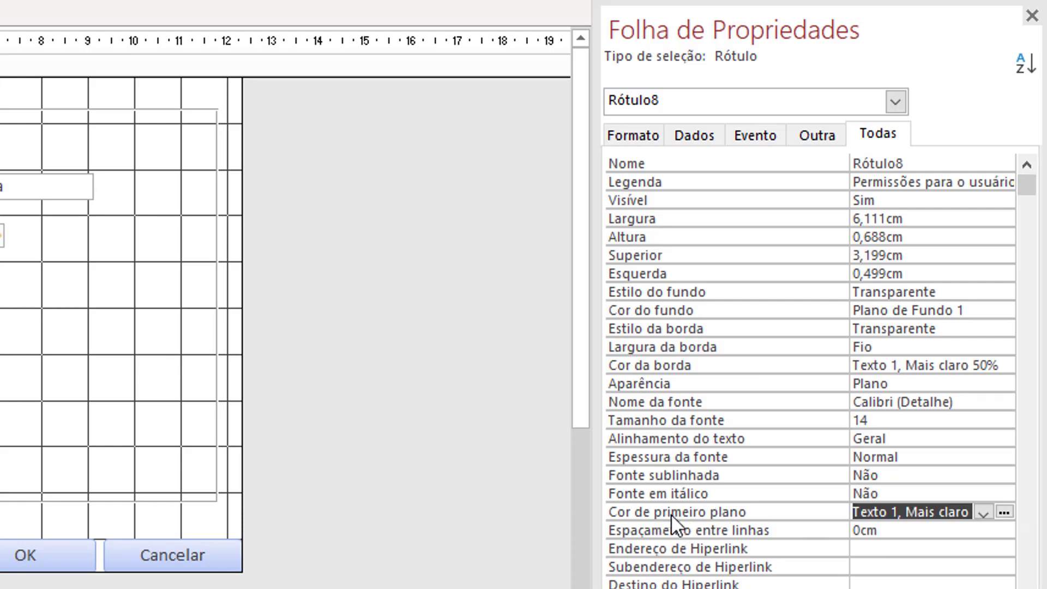
click(1005, 510)
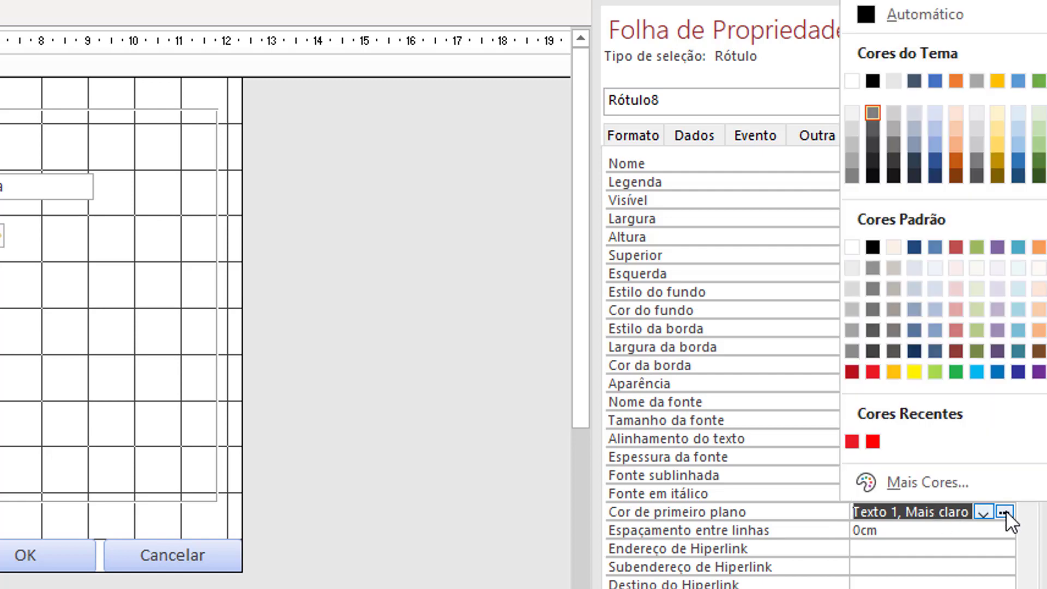
click(871, 439)
click(86, 371)
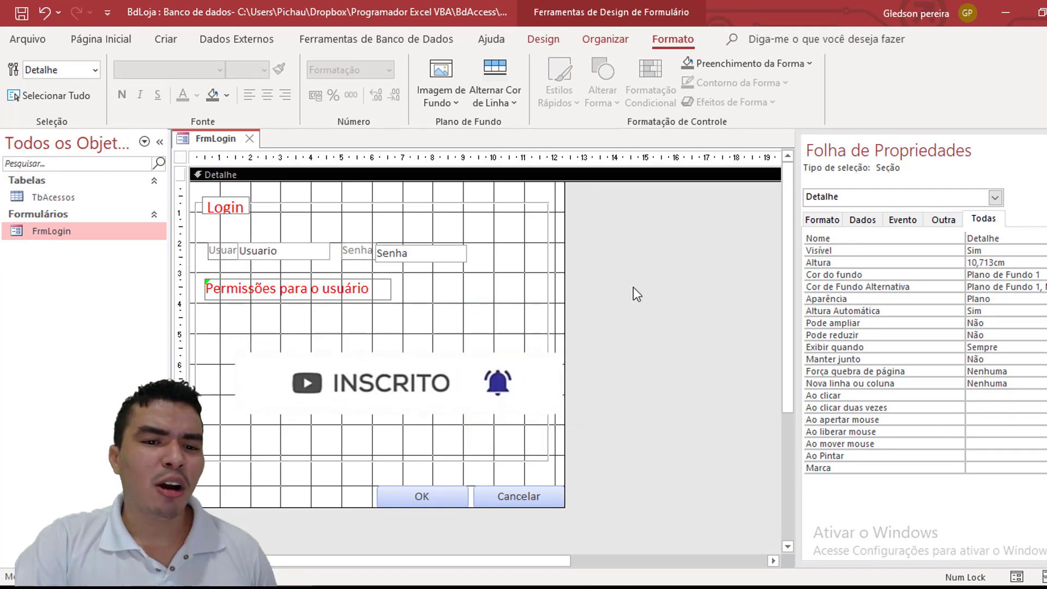
Step: Draw an option group frame (Quadro11) below the permissions label, skipping its wizard
click(546, 39)
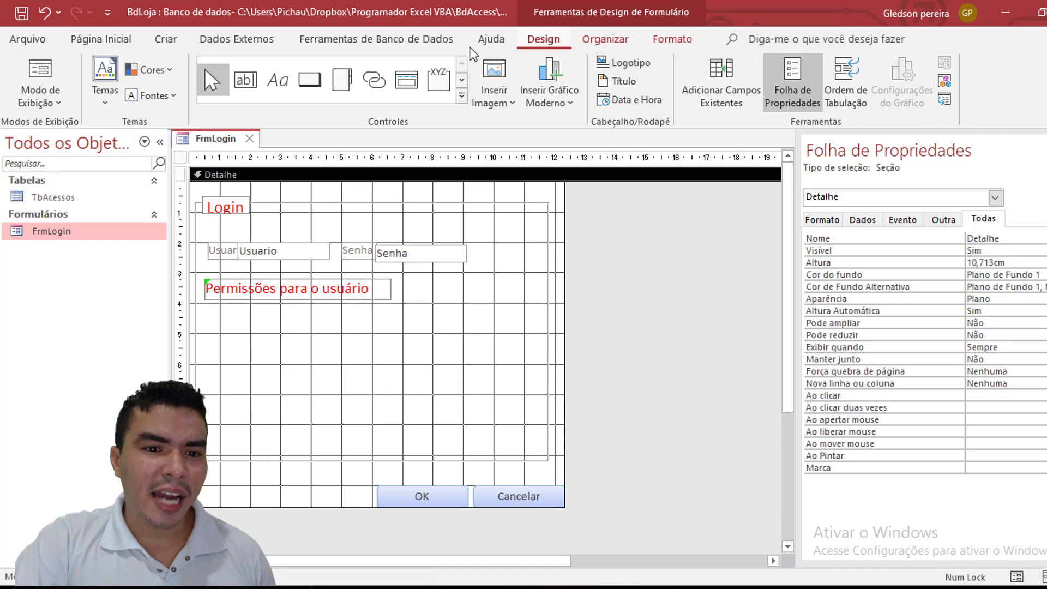
click(438, 82)
drag(205, 312, 534, 453)
click(504, 310)
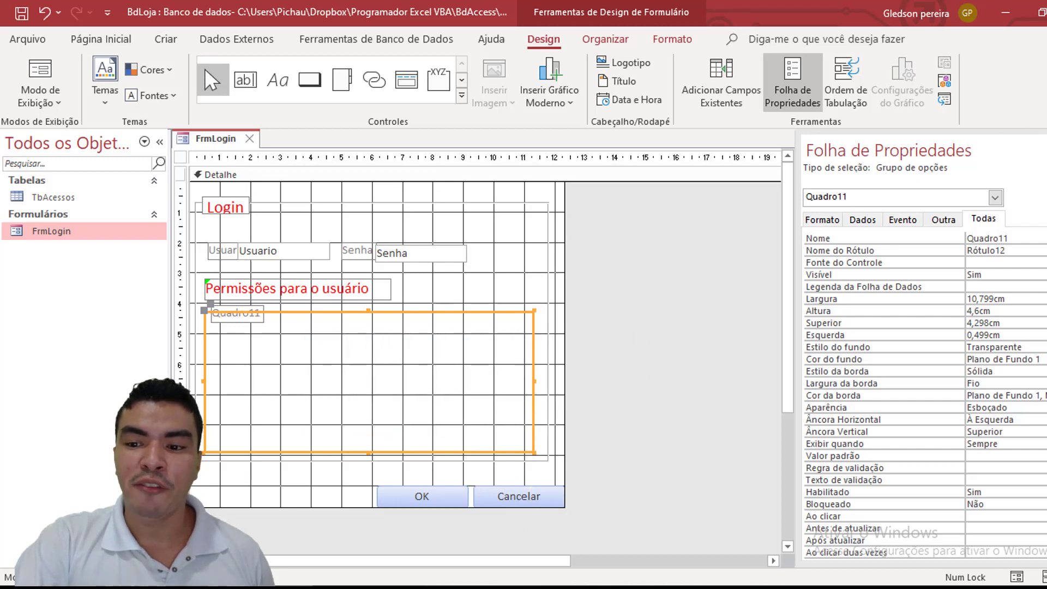
key(F4)
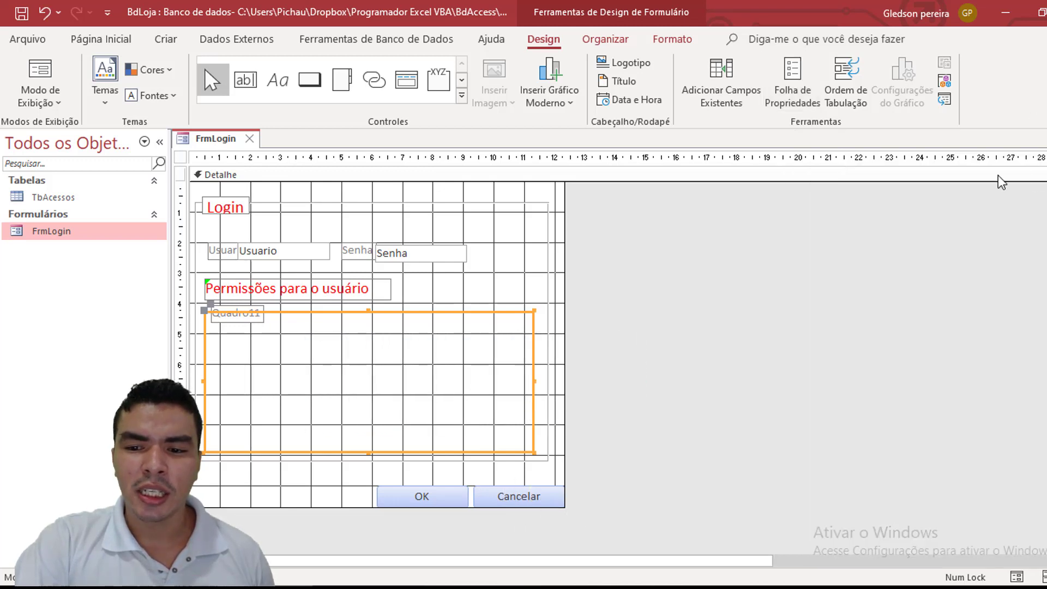
Step: Drag the Clientes, Fornecedores, Vendas and Pesquisas fields into Quadro11 as checkboxes
click(723, 101)
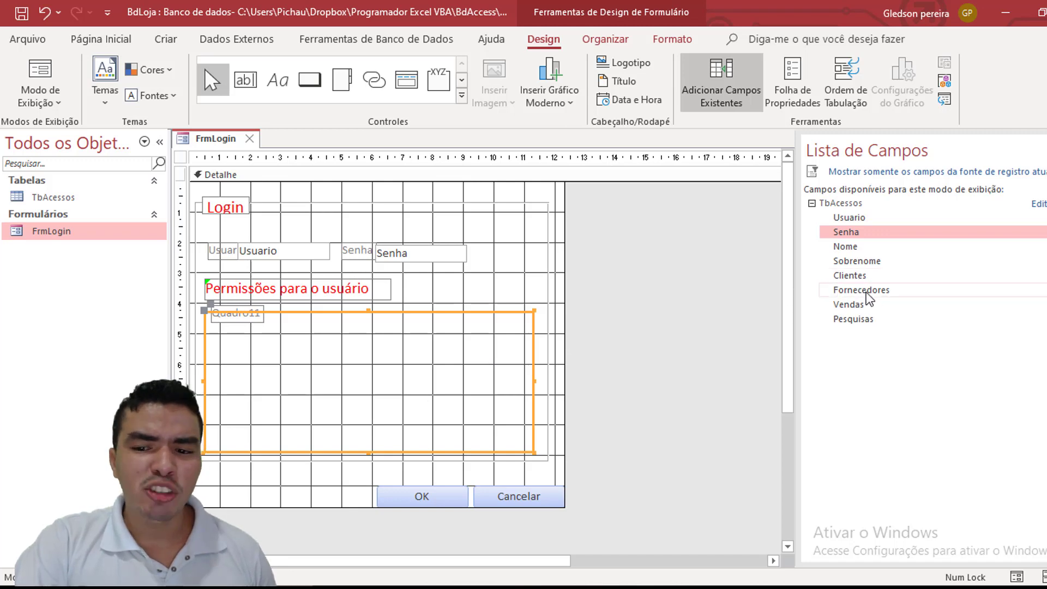
click(871, 279)
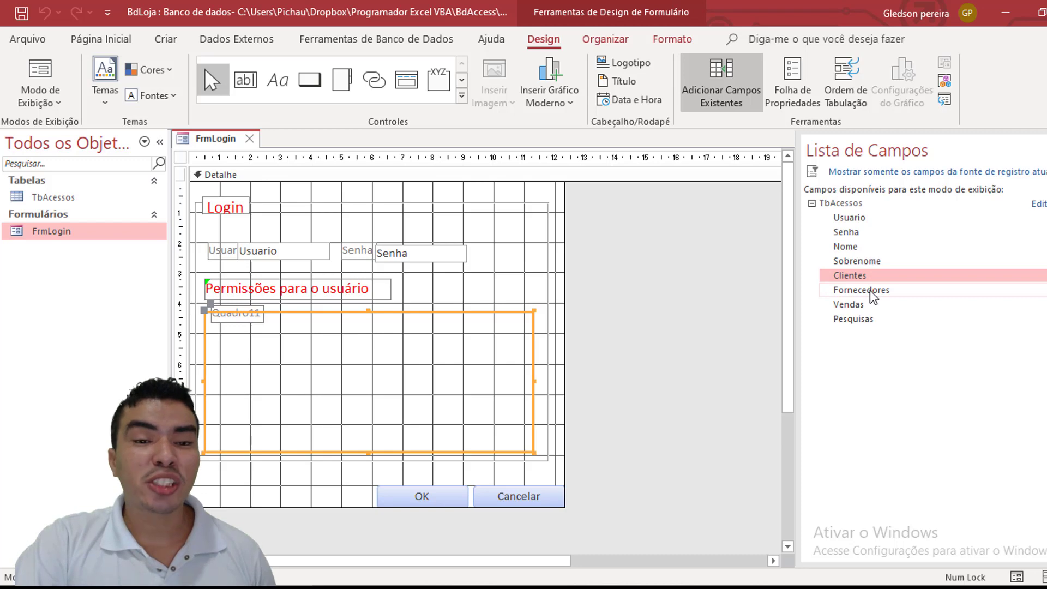
ctrl+click(870, 291)
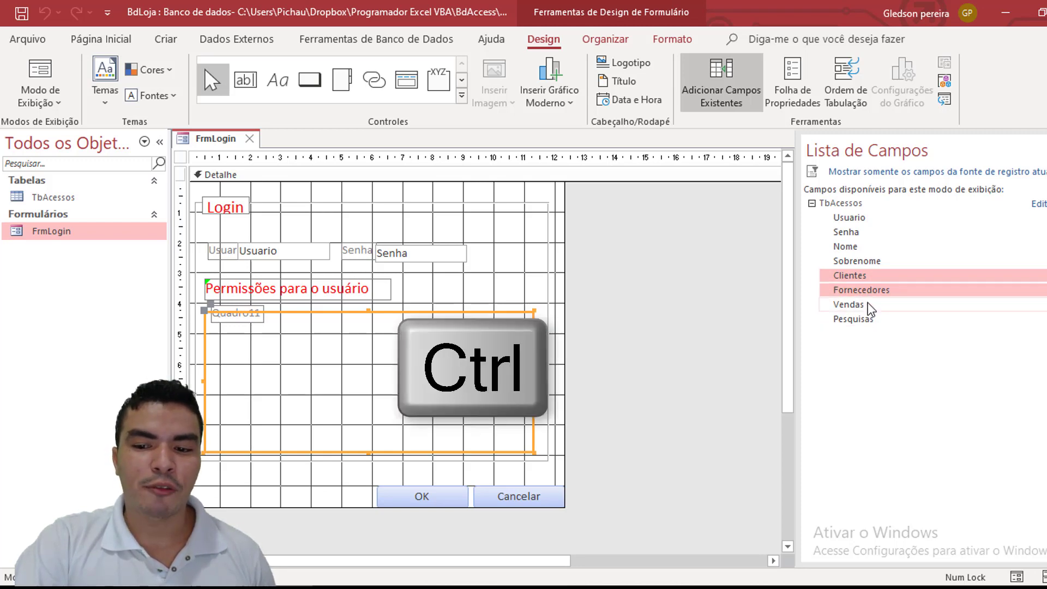
ctrl+click(869, 307)
ctrl+click(869, 322)
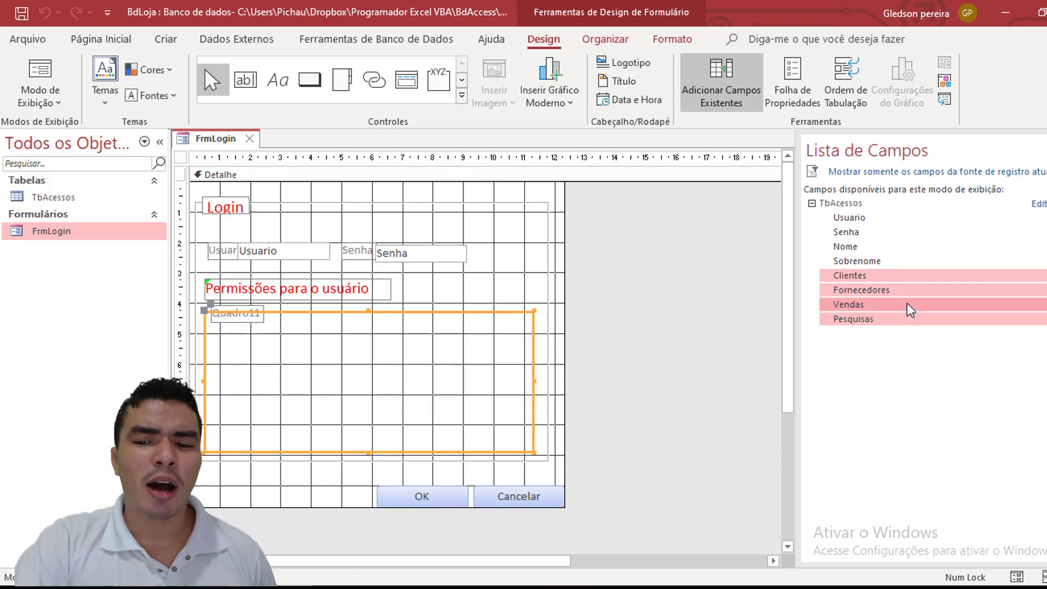
drag(905, 311, 412, 335)
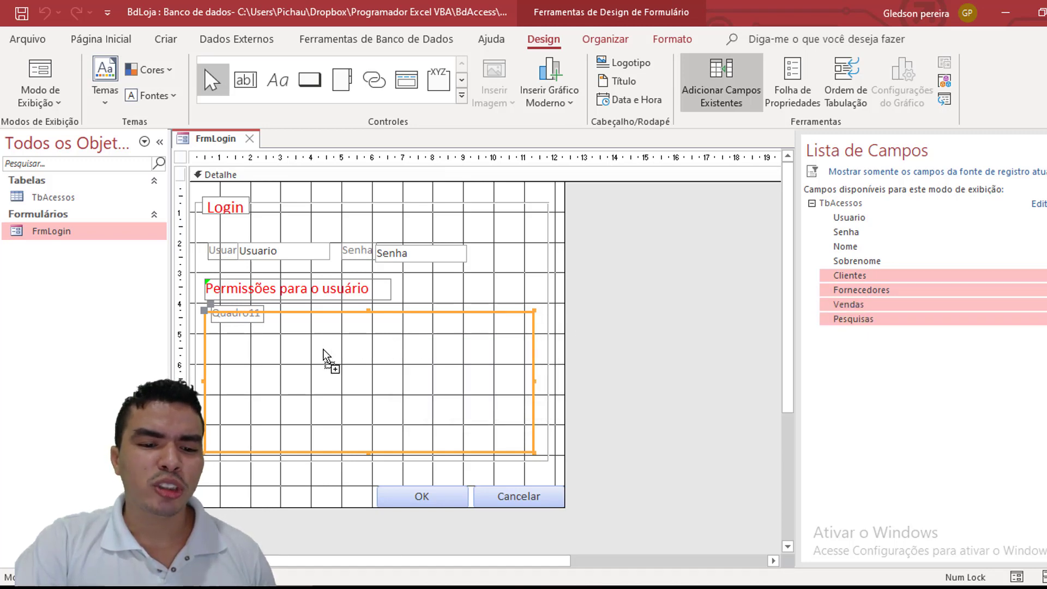
drag(325, 354, 327, 357)
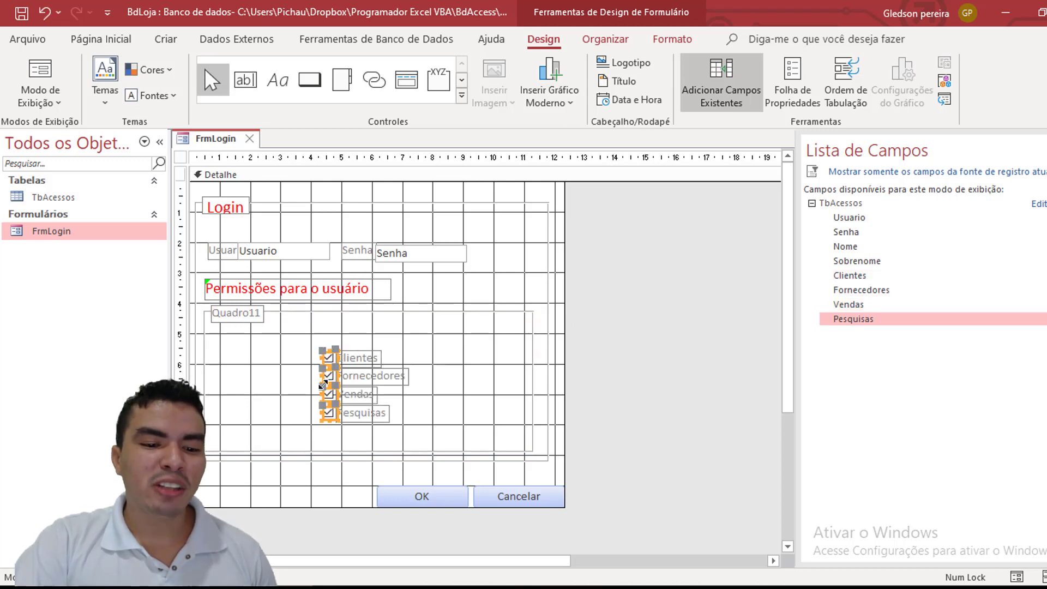
click(312, 355)
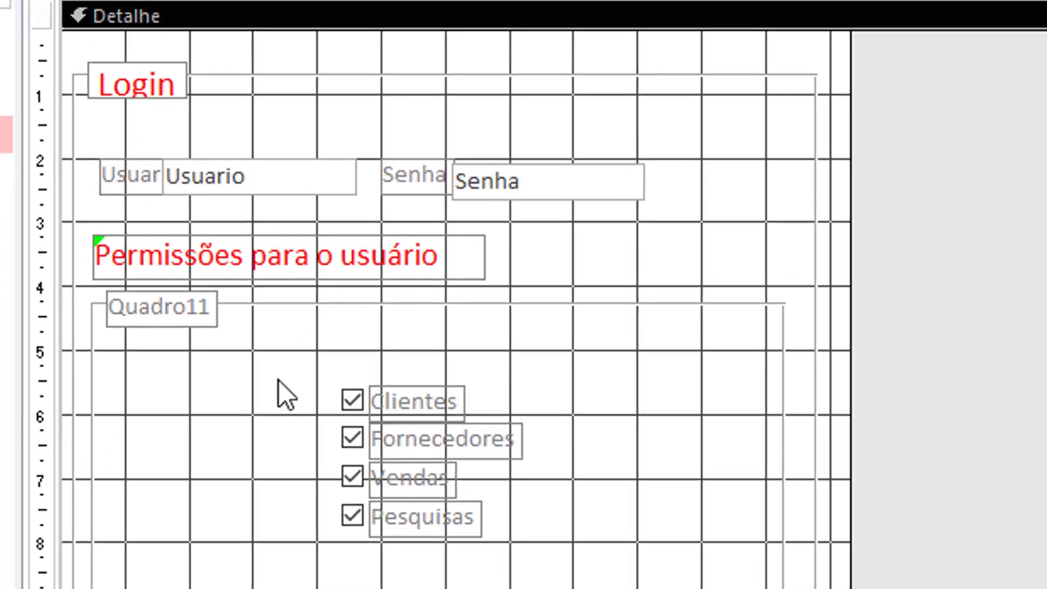
Step: Reposition the Clientes and Fornecedores checkboxes as the top row inside Quadro11
drag(279, 381, 355, 392)
drag(424, 392, 240, 374)
click(450, 404)
click(295, 426)
drag(286, 427, 451, 378)
click(287, 426)
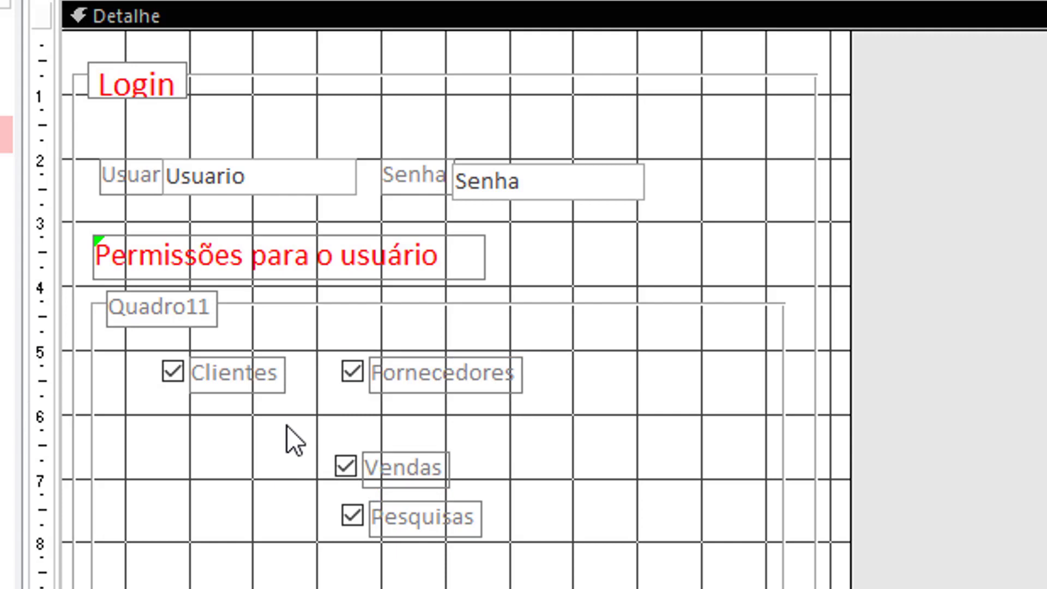
Step: Move the Pesquisas checkbox up beside Vendas and select both checkboxes
drag(281, 437, 251, 431)
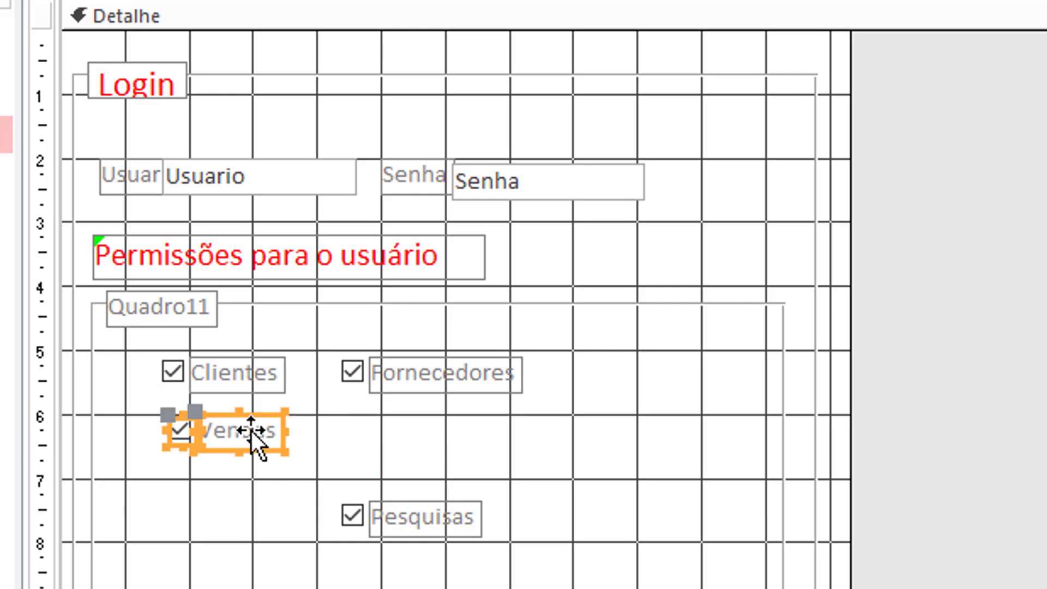
drag(279, 480, 515, 540)
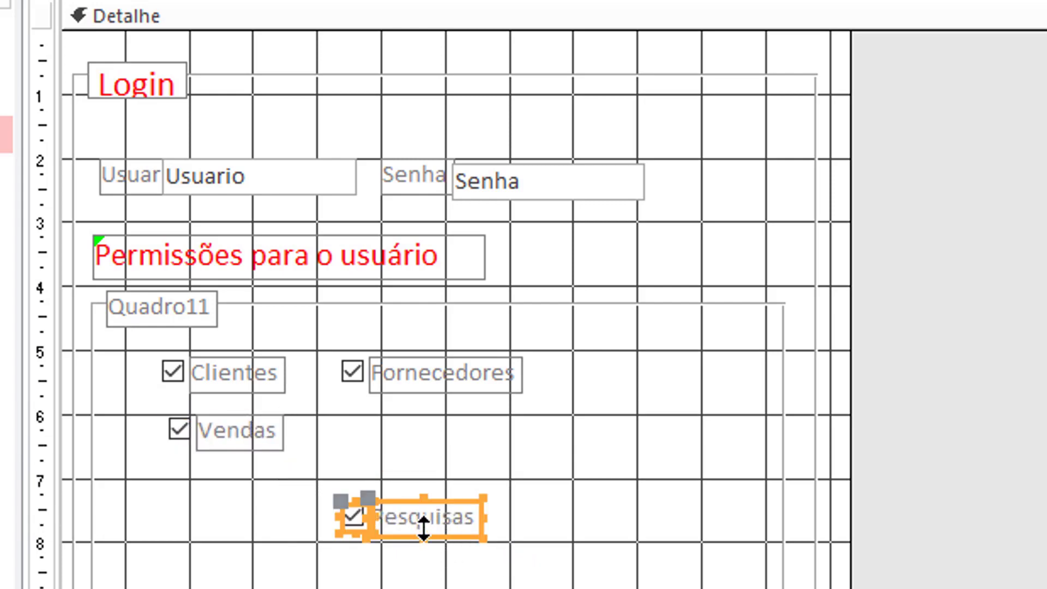
drag(413, 521, 419, 436)
click(260, 489)
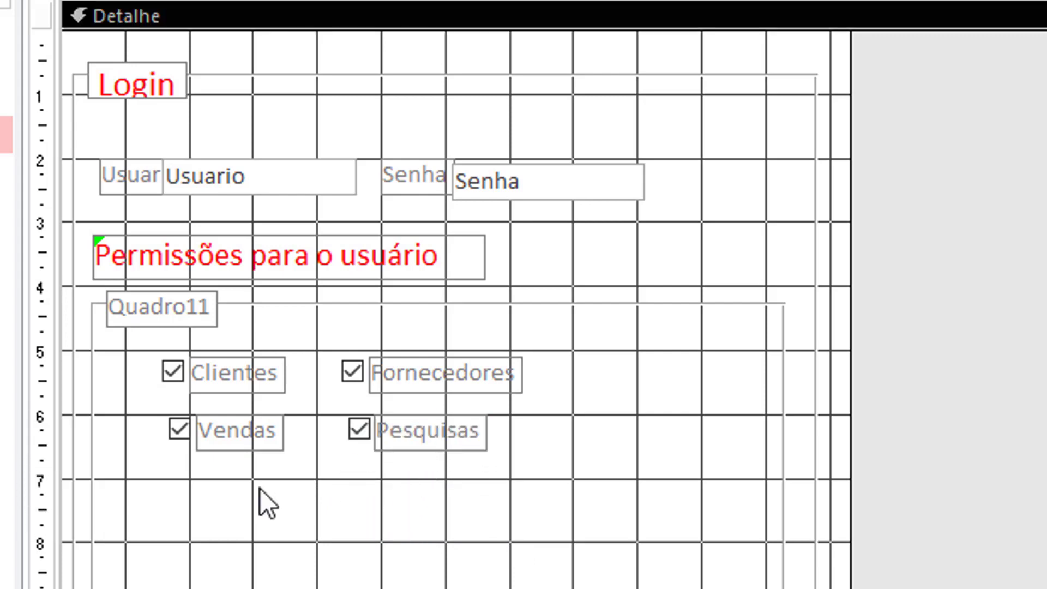
drag(175, 475, 562, 414)
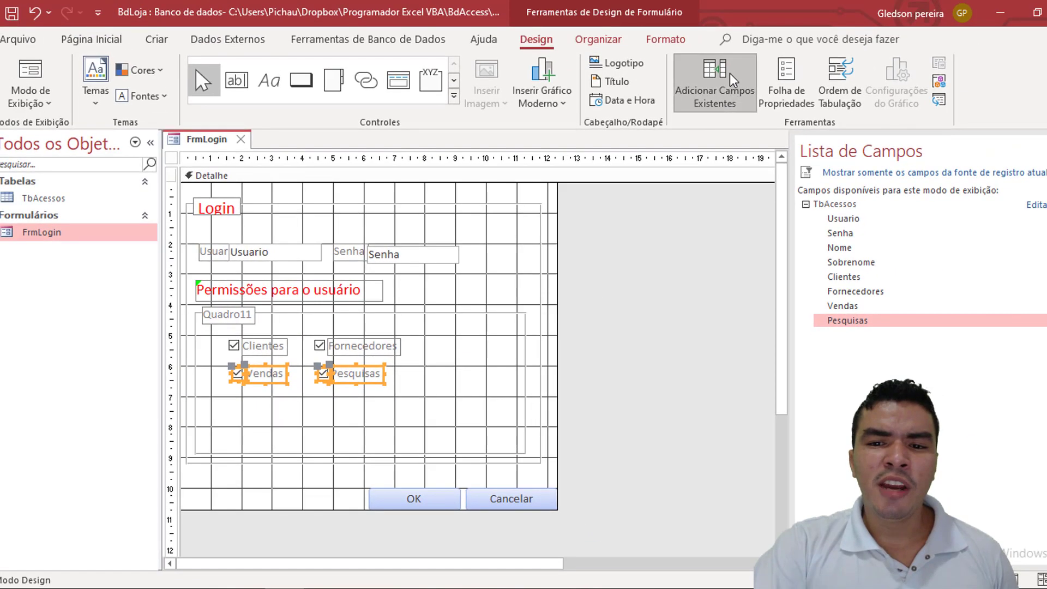
Step: Top-align Vendas and Pesquisas, undoing an accidental left alignment, and save FrmLogin
click(598, 39)
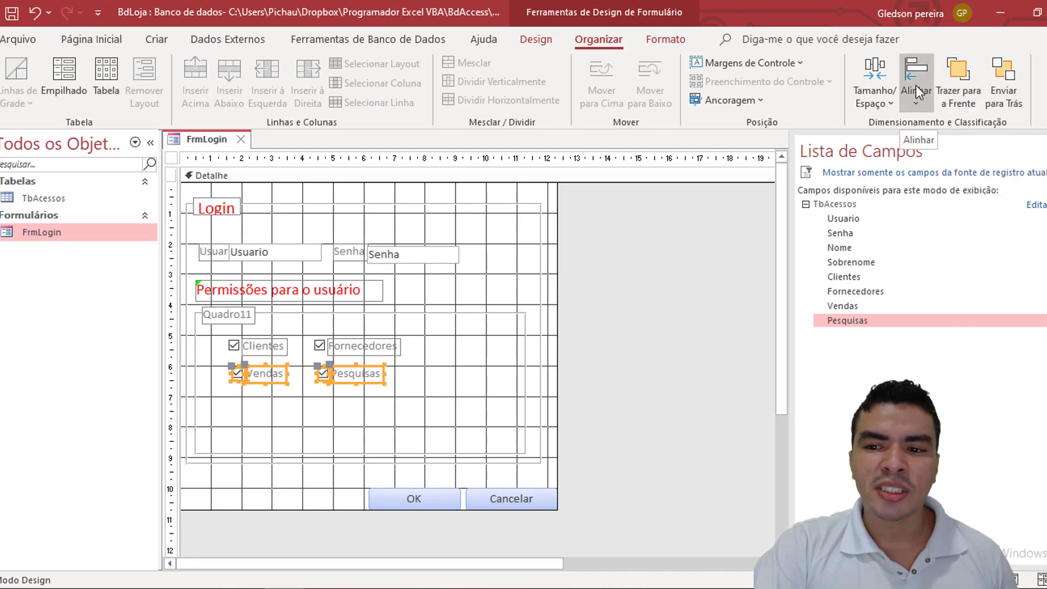
click(917, 104)
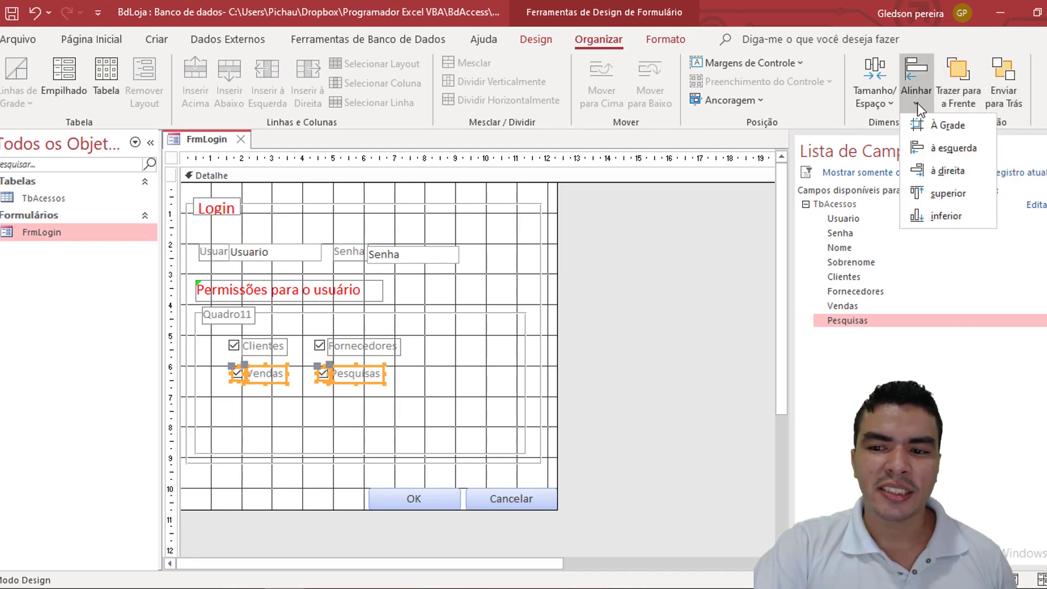
click(957, 148)
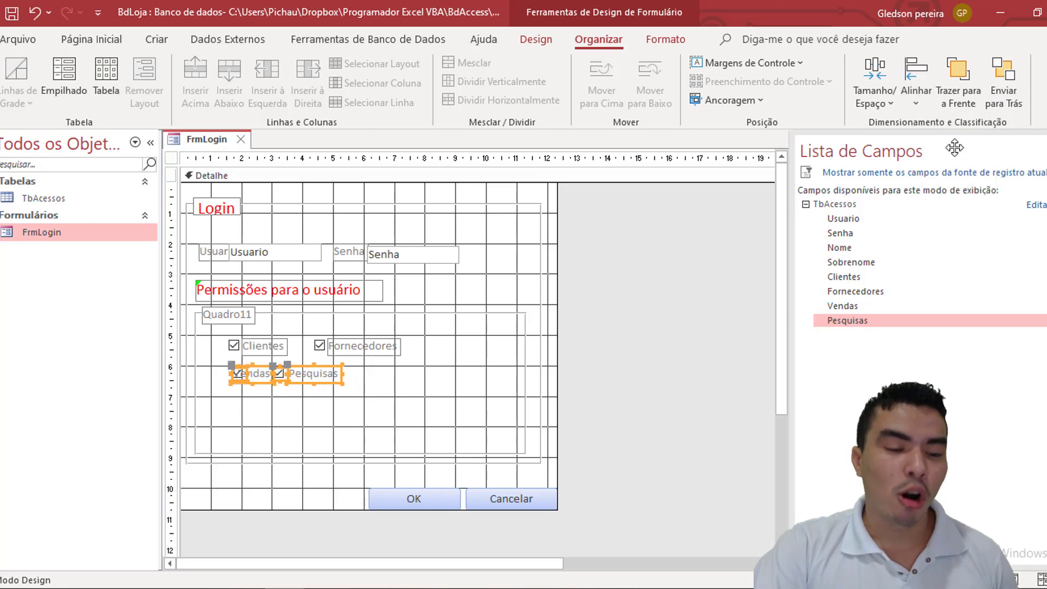
key(ctrl+z)
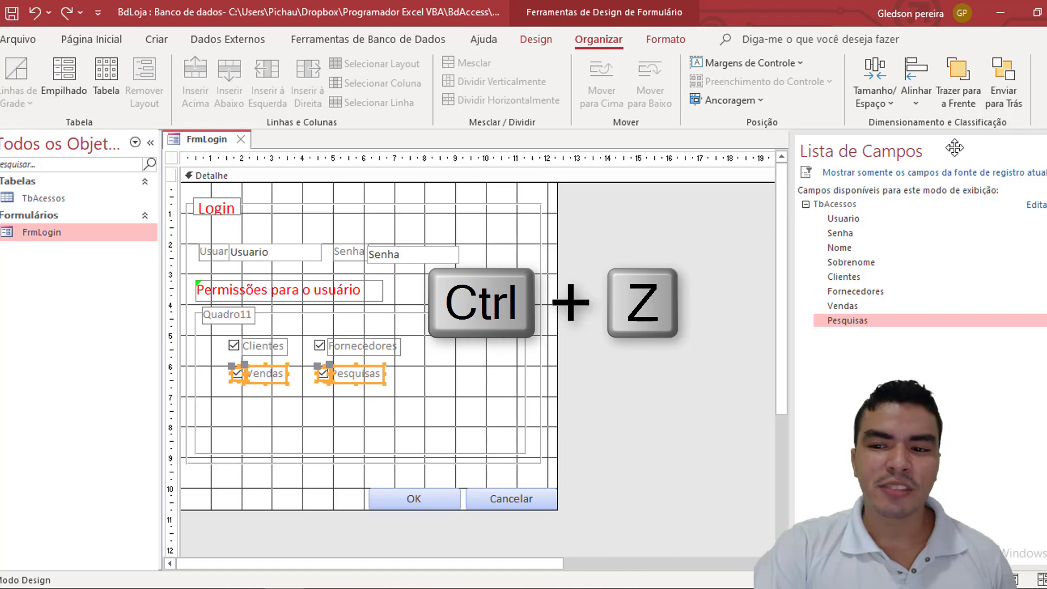
click(917, 105)
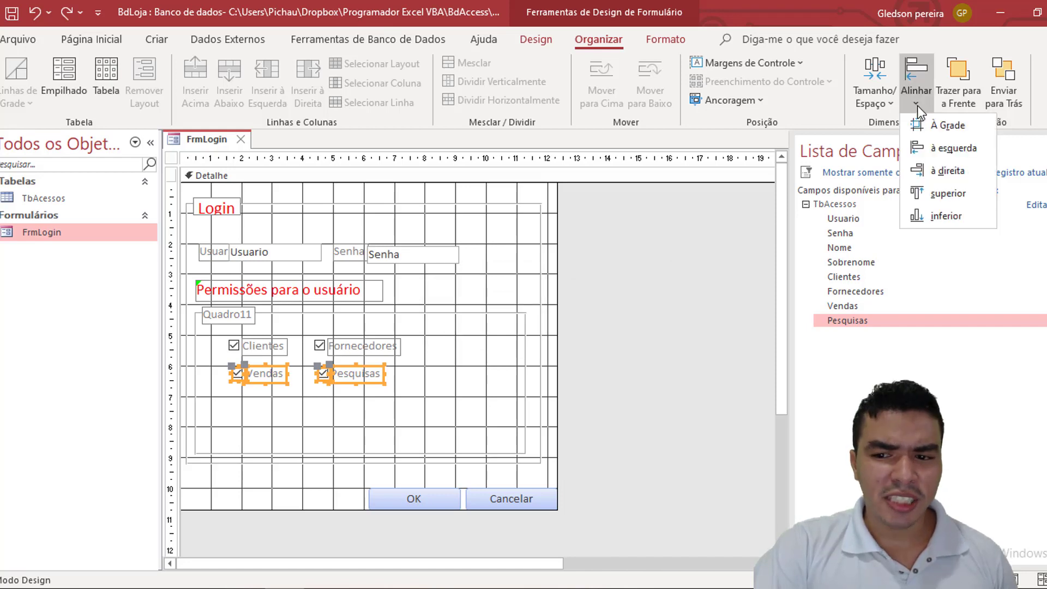
click(956, 195)
click(448, 394)
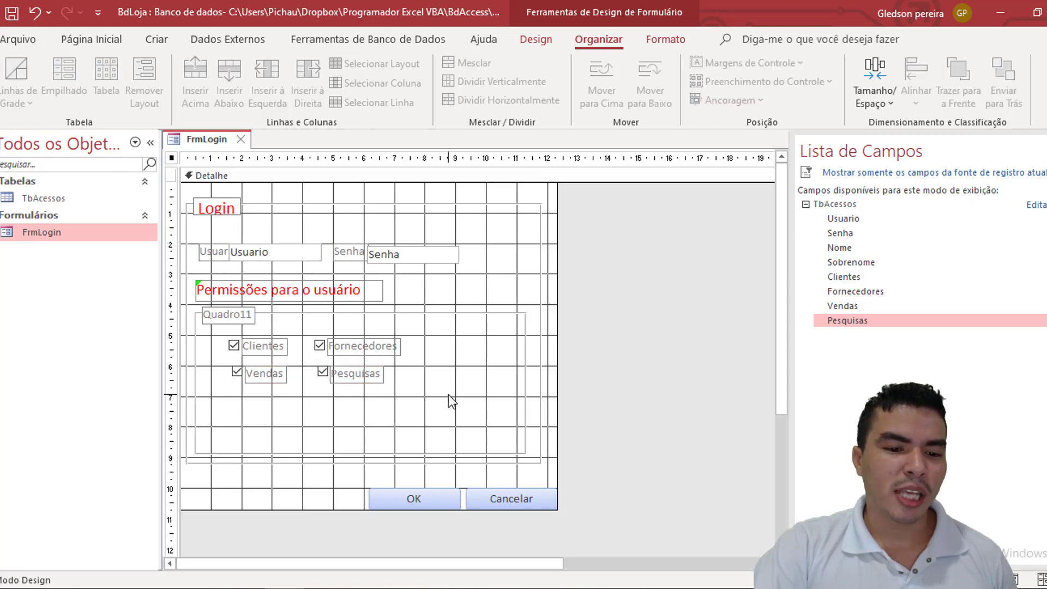
click(12, 16)
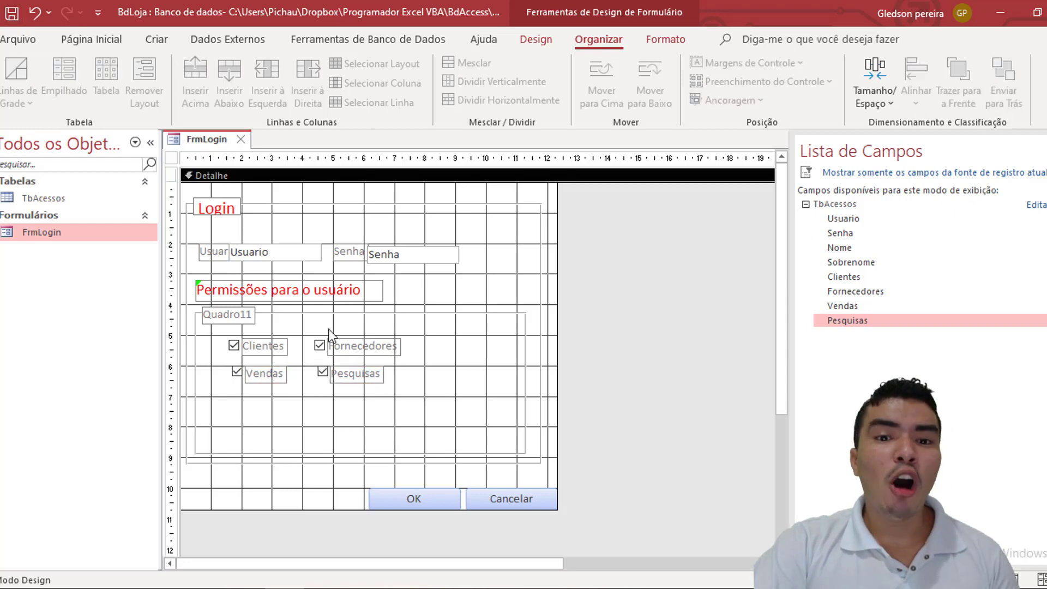
Step: Run FrmLogin in Form view and try the Senha field and Fornecedores checkbox
key(F5)
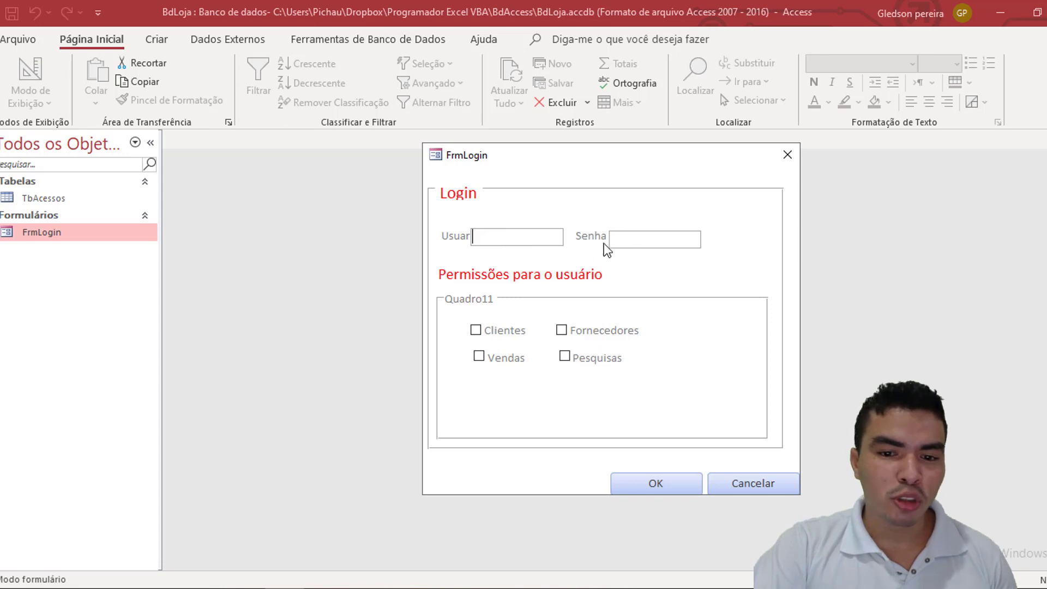
click(632, 240)
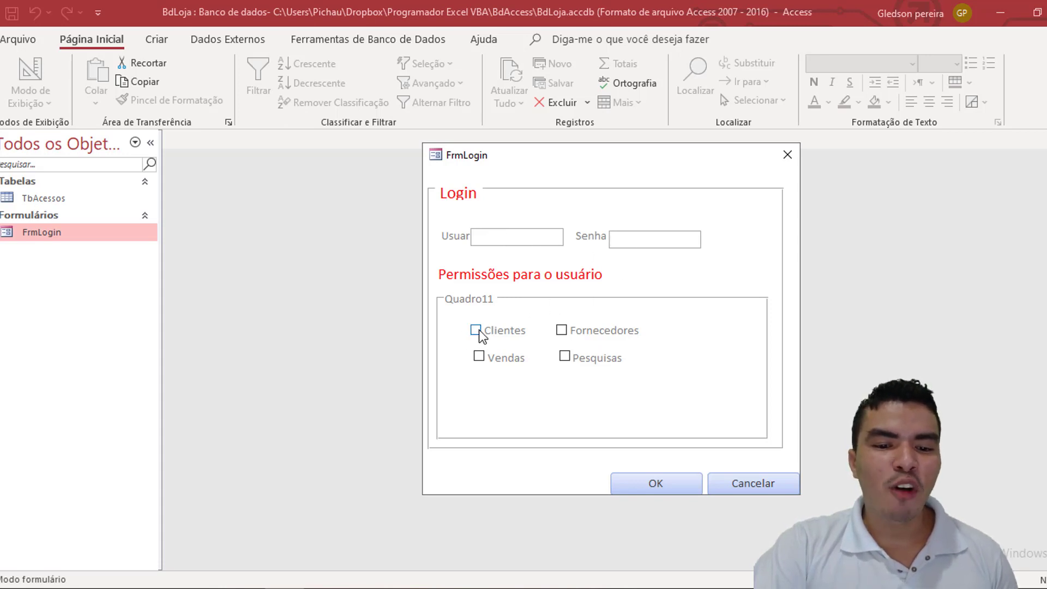
click(562, 341)
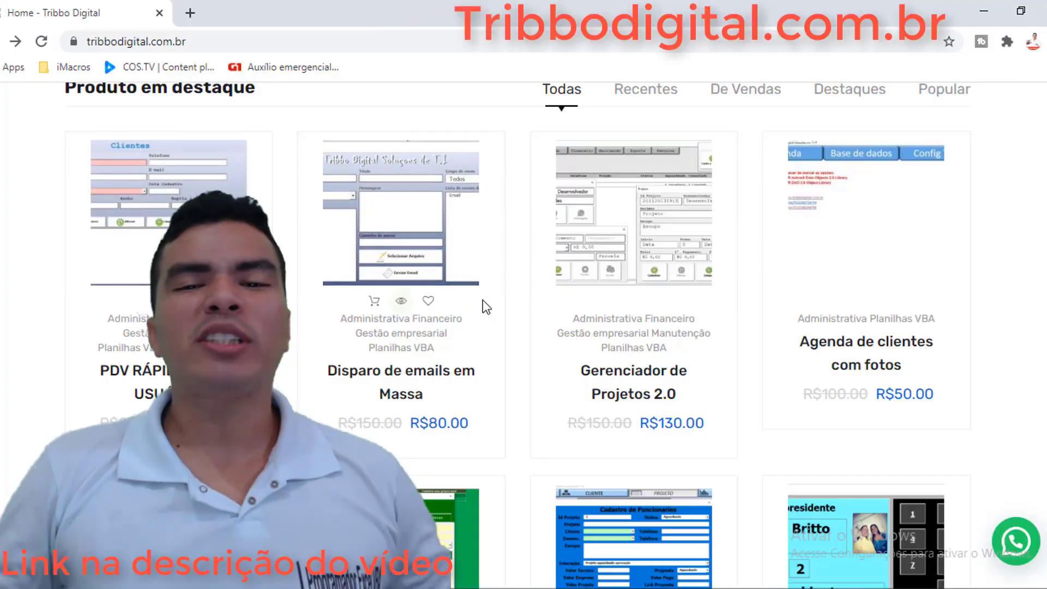
Step: Browse the catalogue and view the WhatsApp automatic messages product's enlarged image
scroll(545, 305, down, 1)
scroll(627, 285, down, 5)
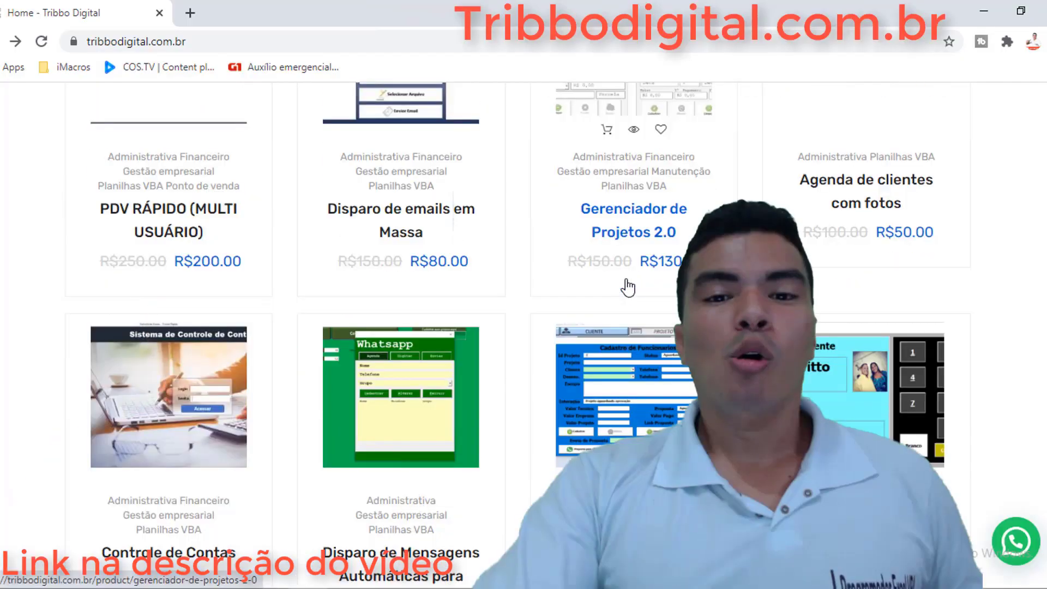
scroll(627, 288, down, 5)
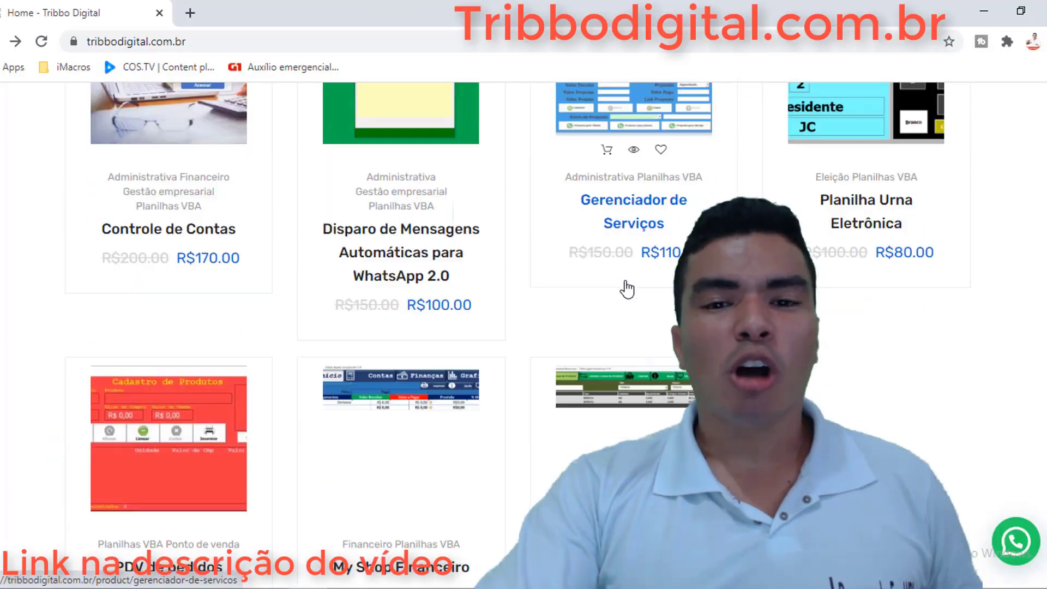
scroll(627, 289, up, 5)
click(410, 277)
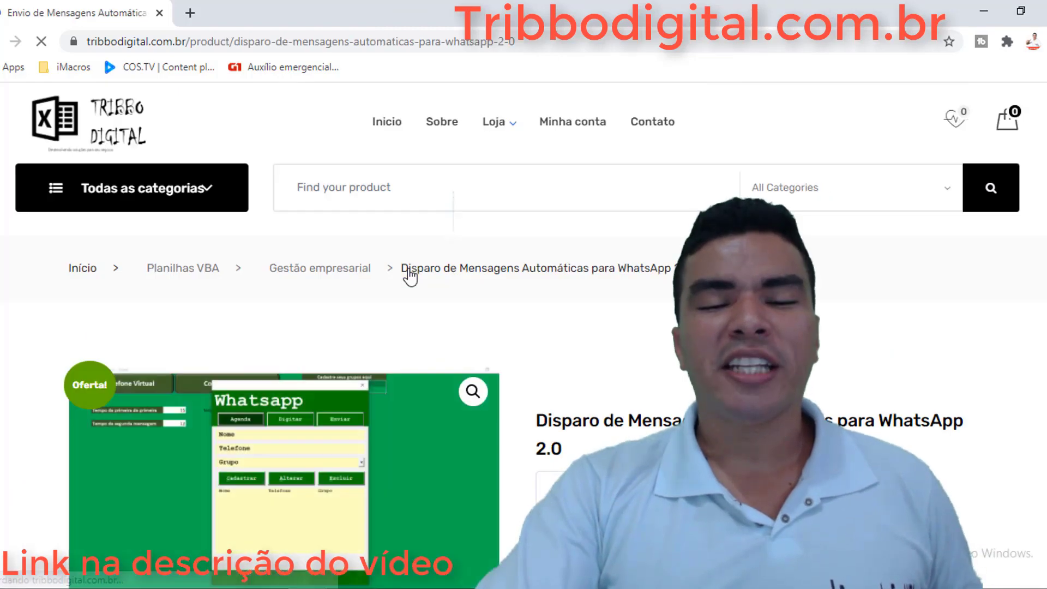
scroll(412, 354, down, 1)
scroll(414, 374, down, 1)
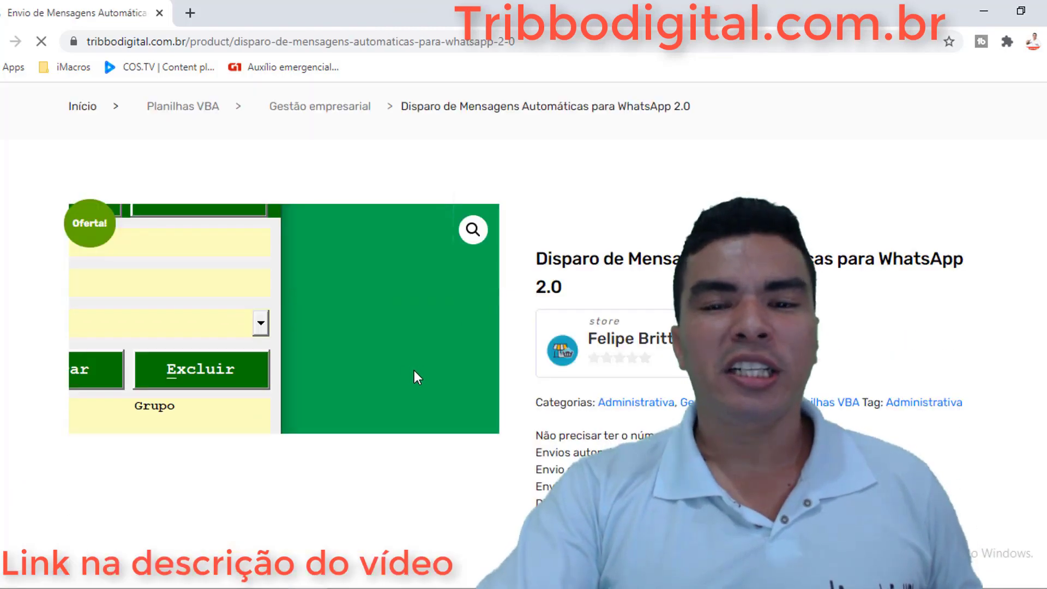
click(472, 230)
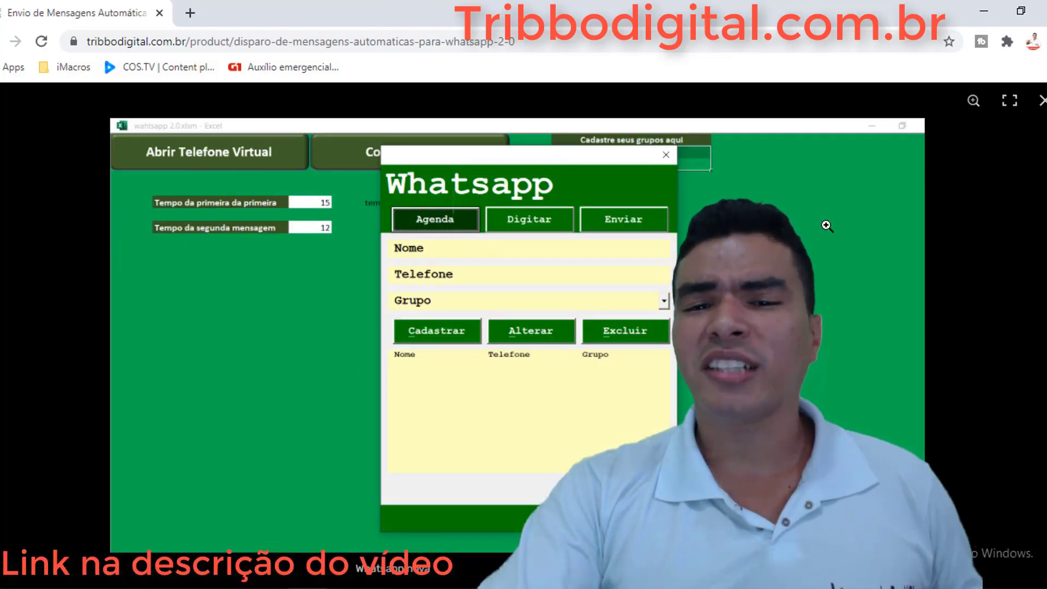
key(alt+Left)
Step: Open the Controle de Contas product page and show its chart screenshot
click(200, 266)
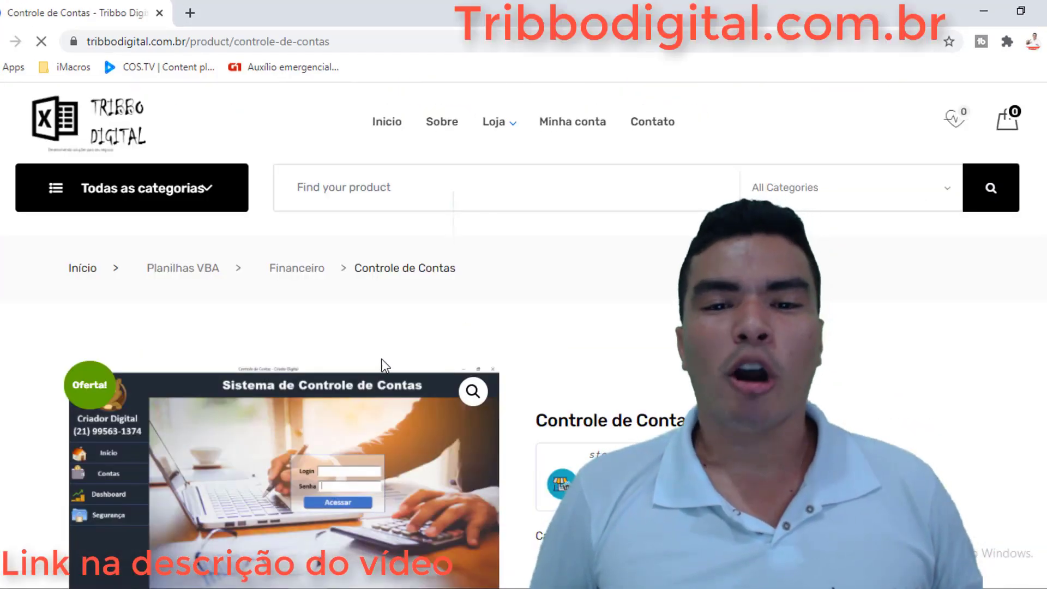
scroll(381, 362, down, 1)
scroll(382, 362, down, 1)
scroll(382, 362, down, 3)
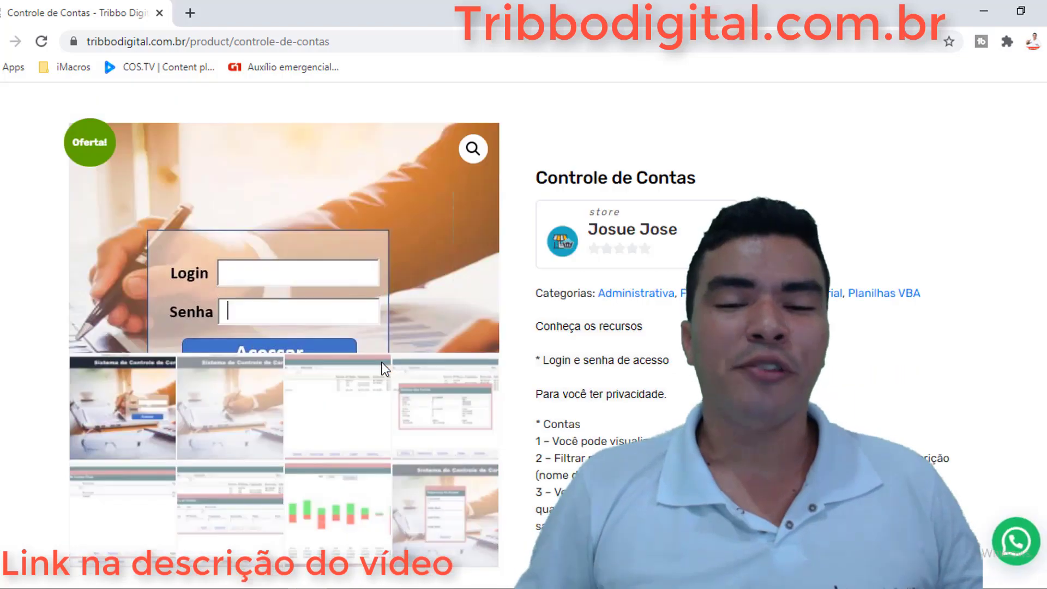
click(343, 359)
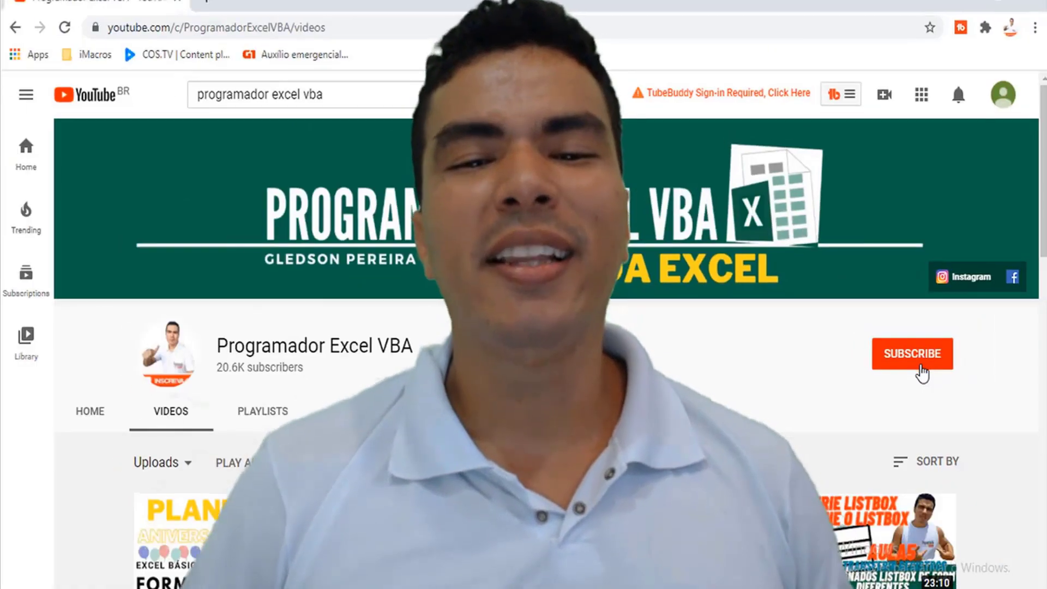
Step: Subscribe to Programador Excel VBA from its YouTube channel page
click(921, 371)
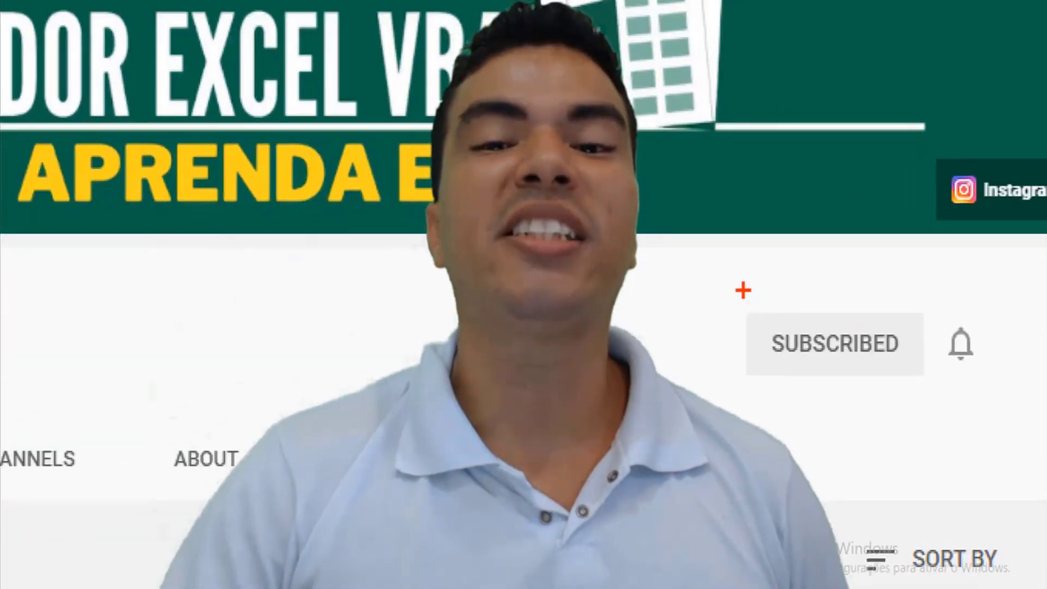
drag(689, 278, 1034, 388)
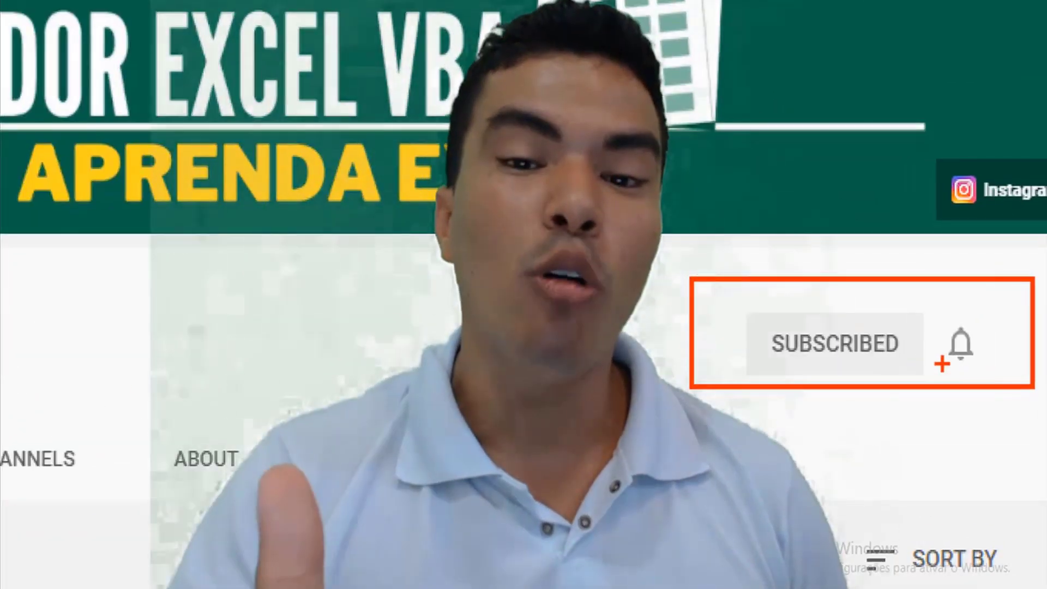
drag(942, 364, 1044, 453)
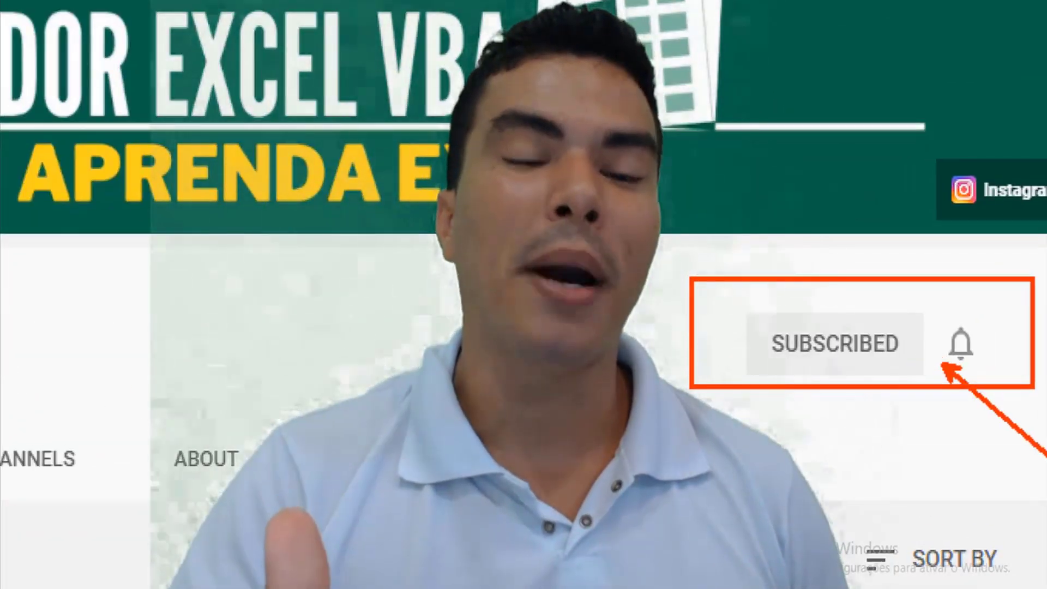